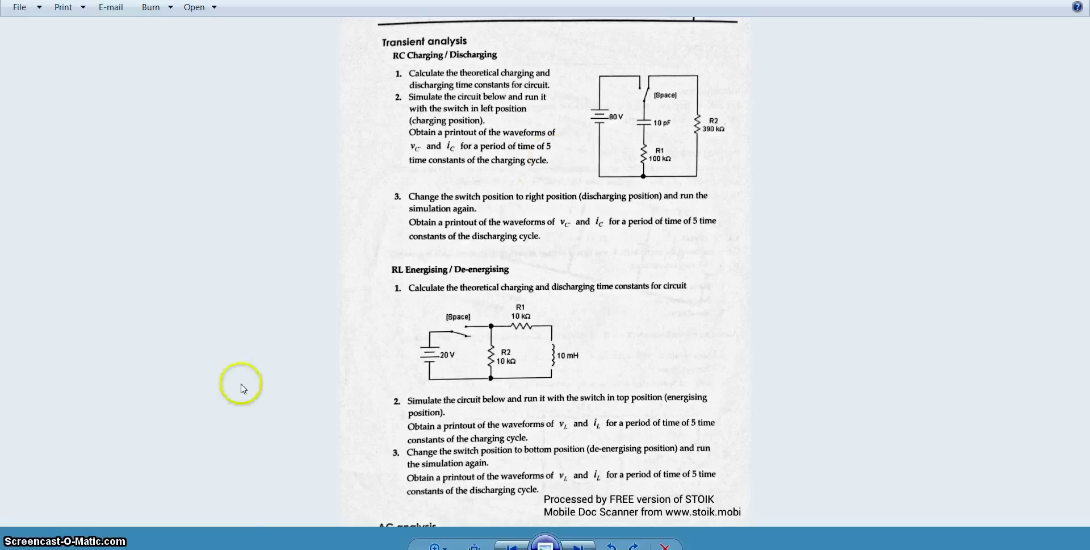
- Switch from the assignment sheet to the SIMetrix schematic editor showing RC charging.sxsch and maximize its window
click(247, 549)
click(537, 85)
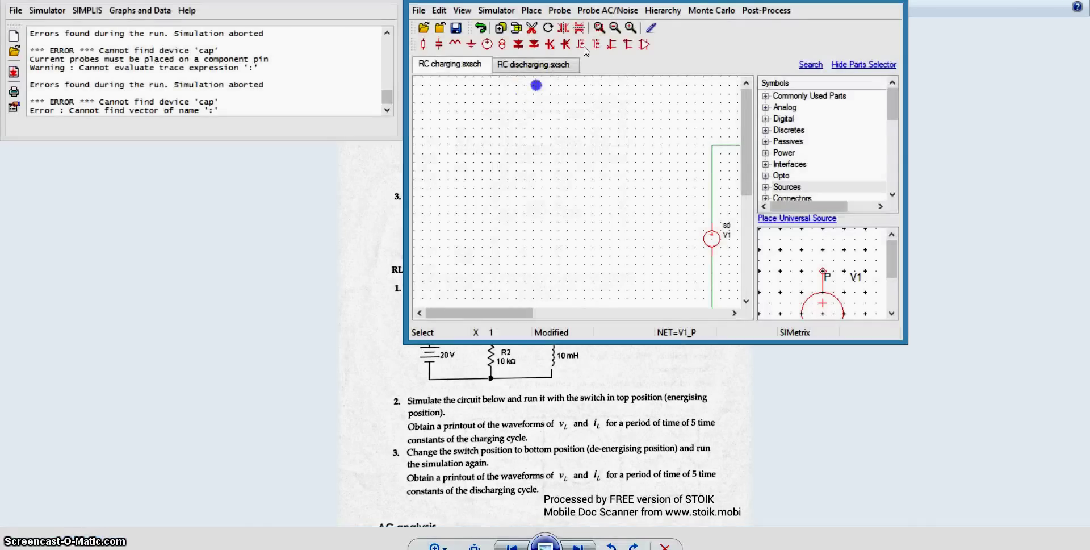
double_click(641, 1)
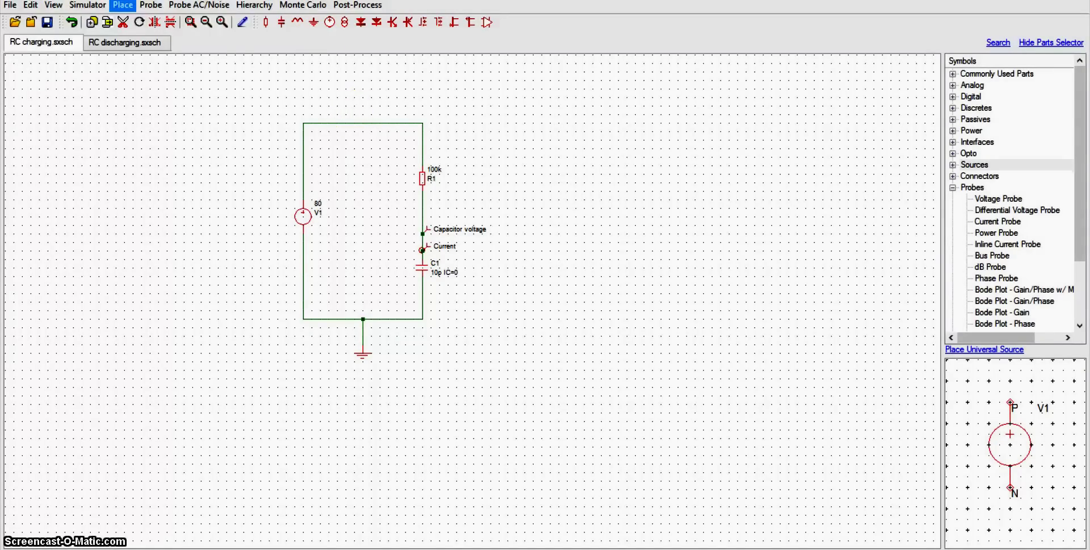
click(122, 5)
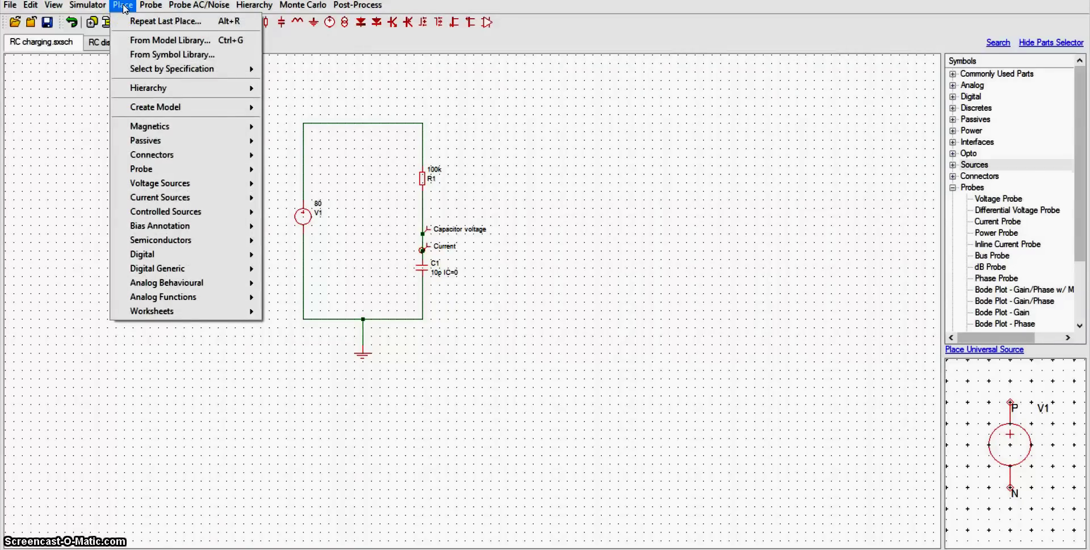
key(Down)
key(Down)
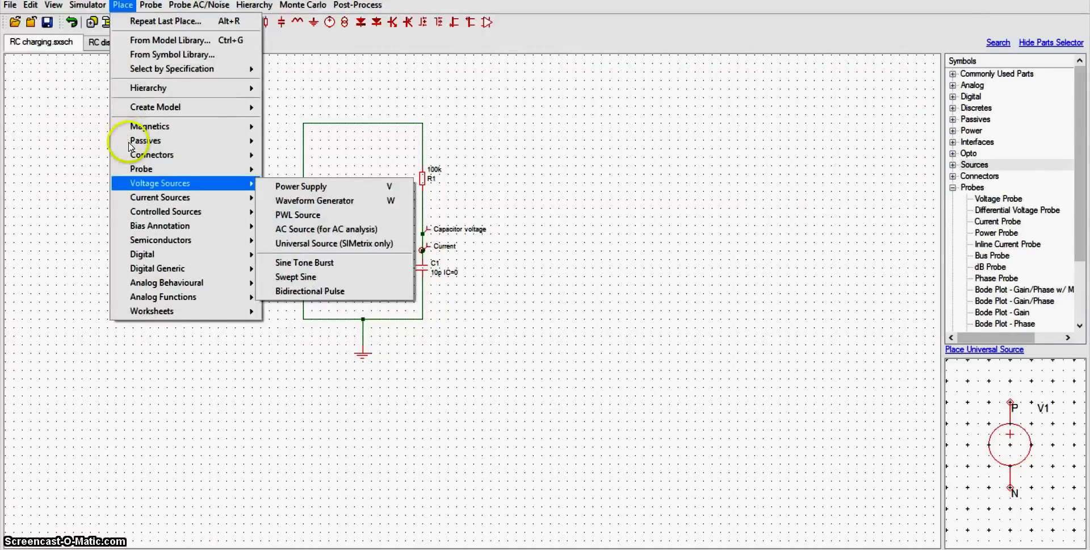
key(Down)
key(Down)
key(Down)
key(Up)
key(Up)
key(Up)
key(Up)
key(Up)
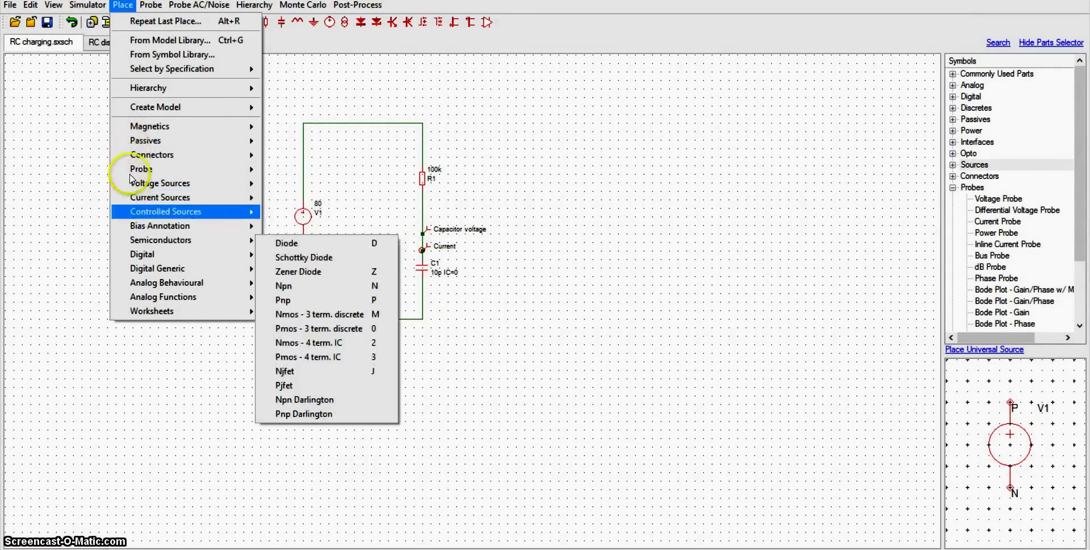
key(Up)
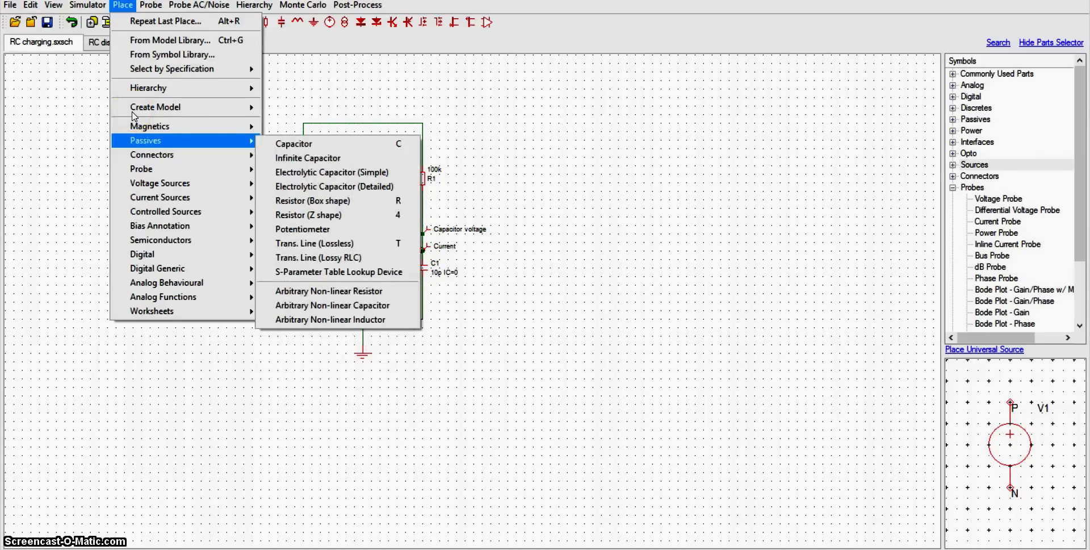
key(Right)
key(Down)
key(Up)
key(Down)
key(Down)
key(Down)
key(Down)
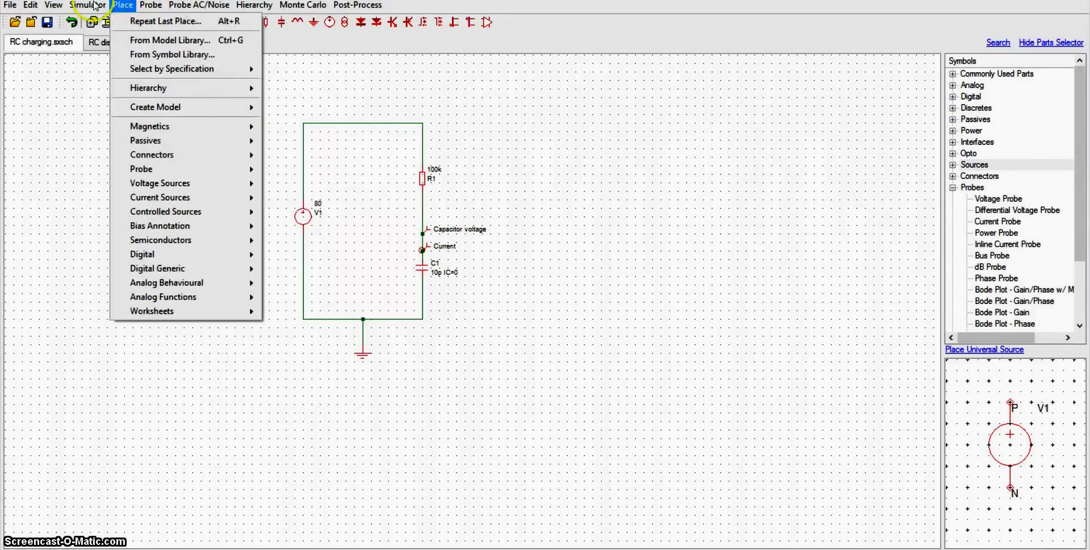
click(433, 57)
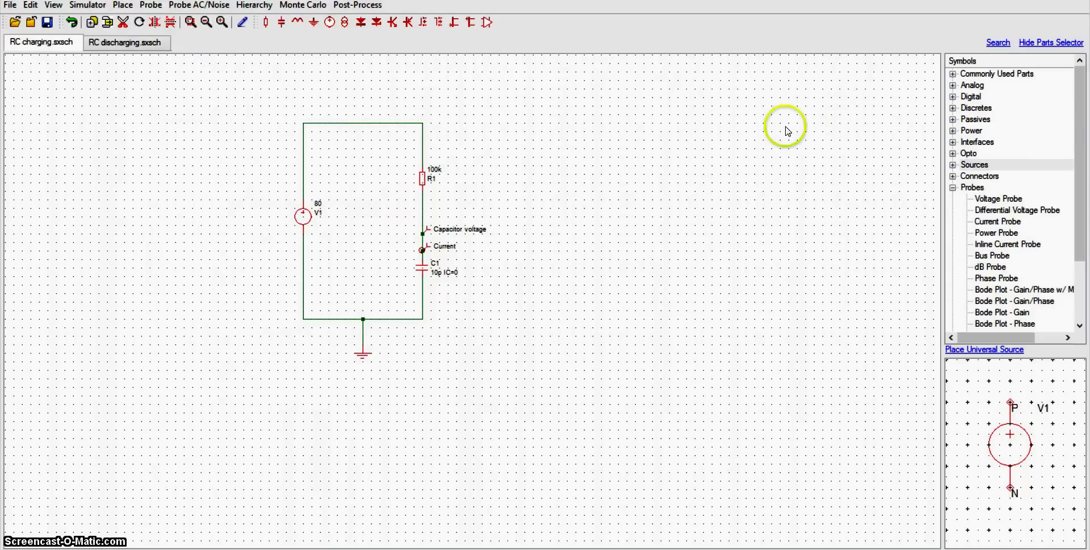
- Place a universal voltage source in the empty area to the right of the RC charging circuit
double_click(759, 128)
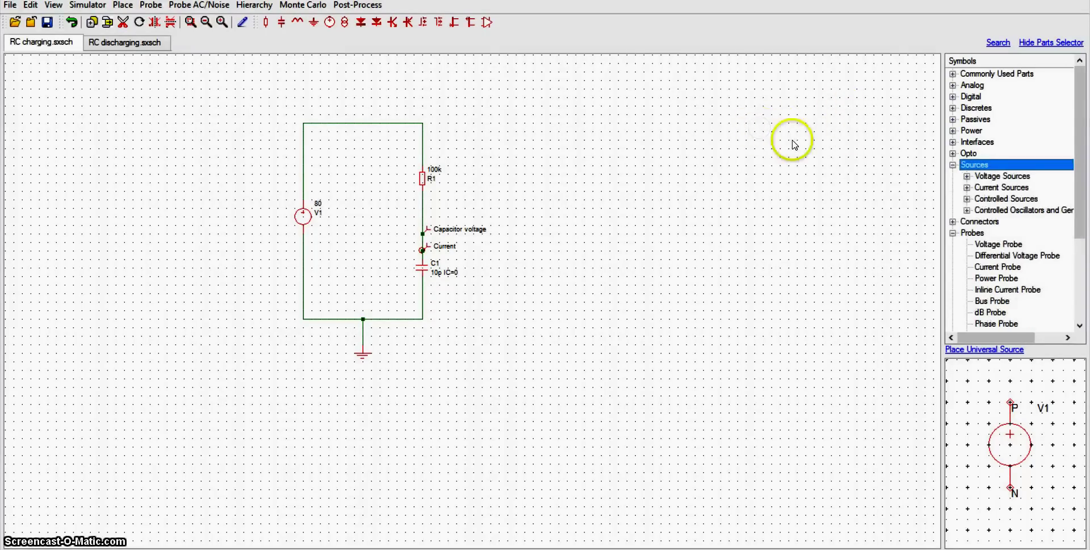
key(Down)
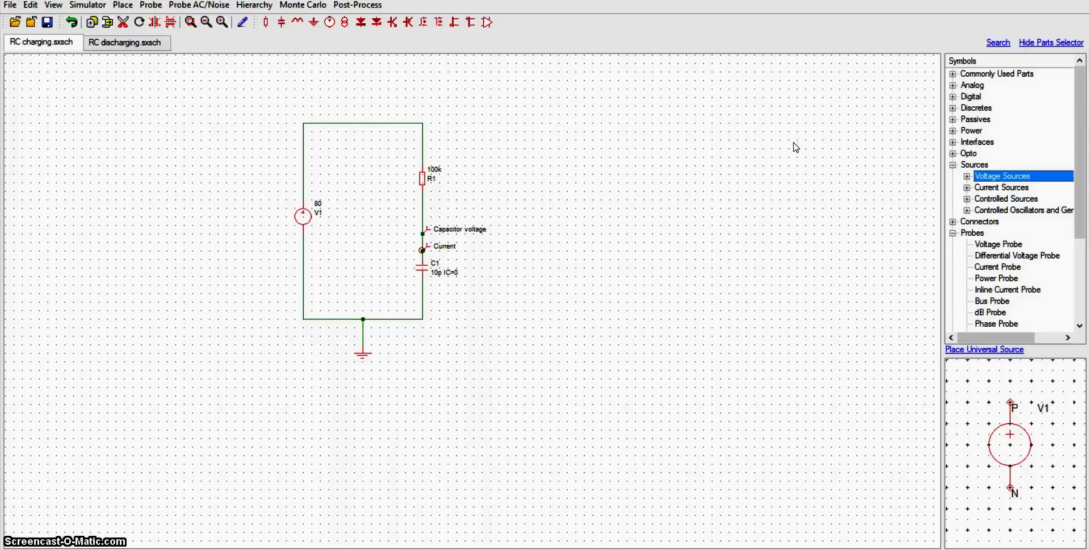
key(Right)
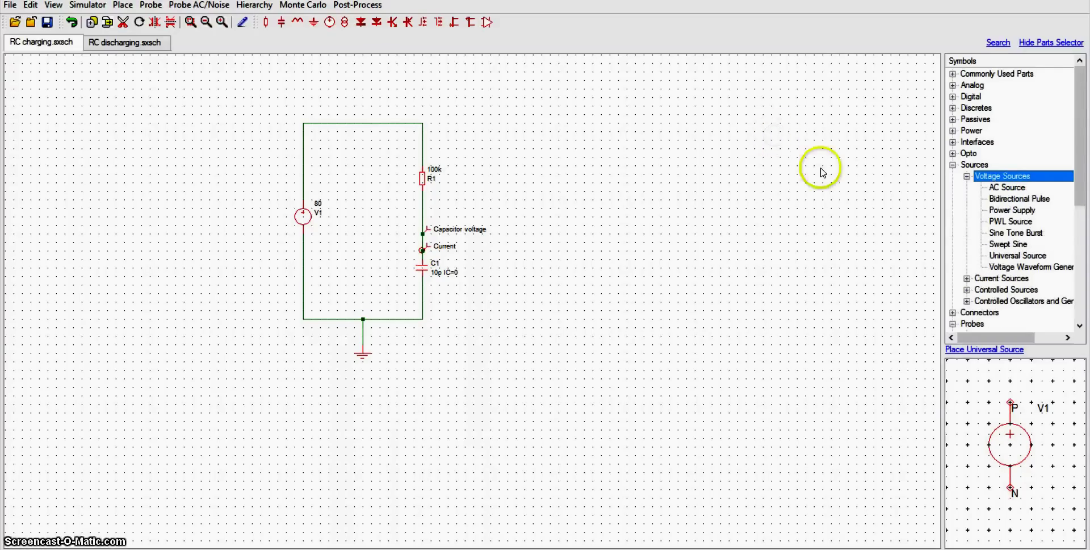
click(812, 202)
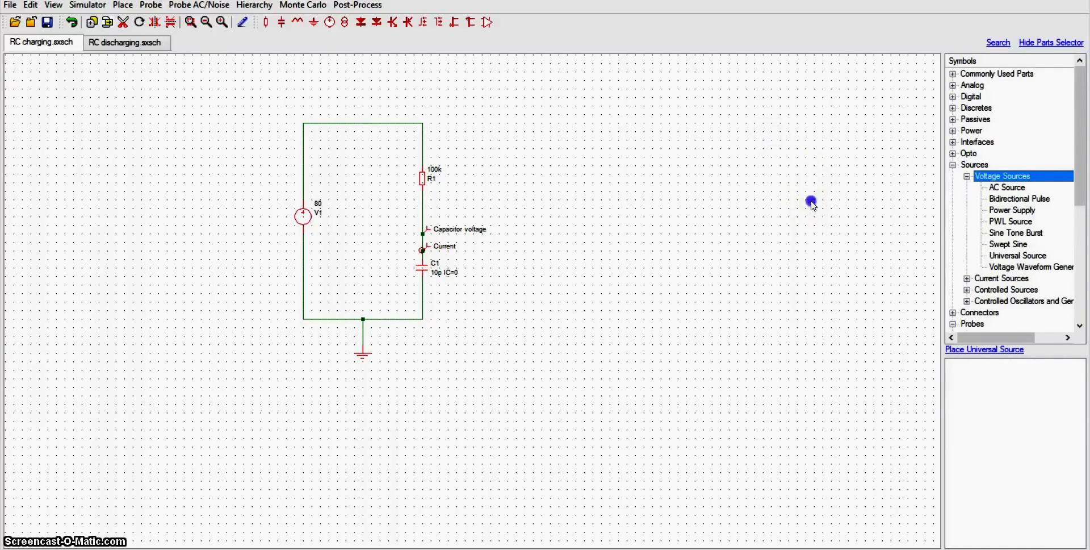
key(u)
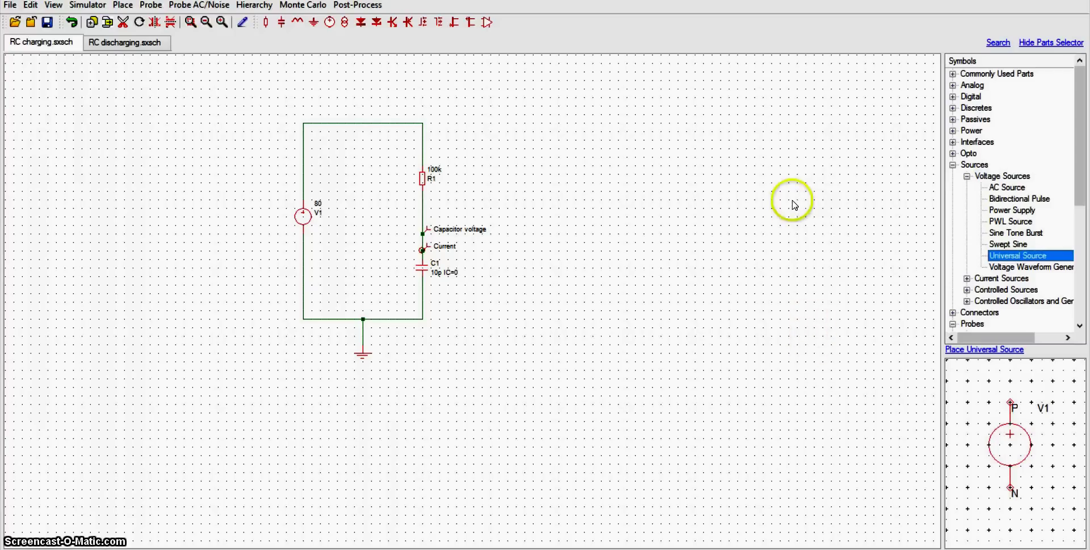
double_click(800, 201)
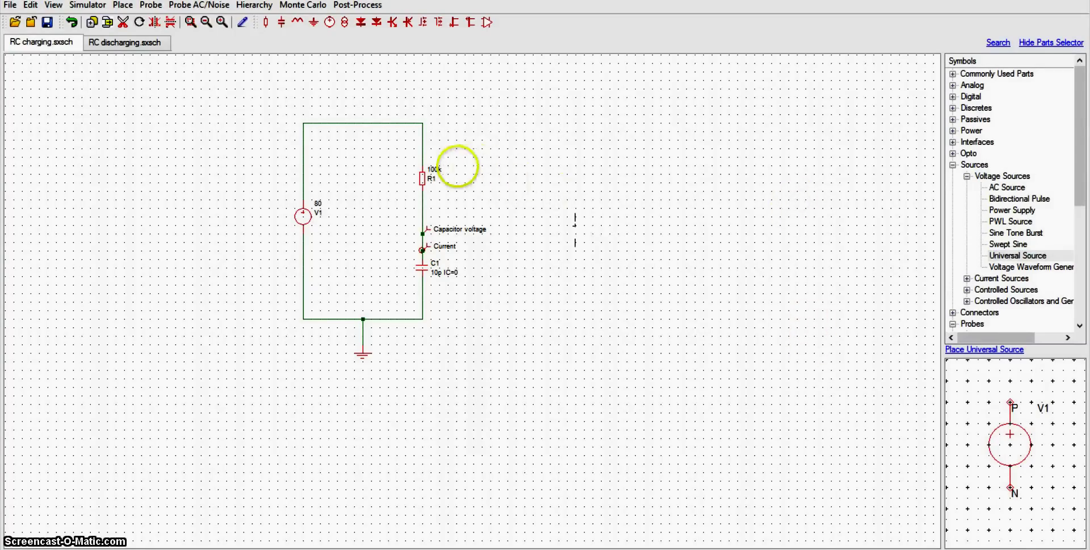
click(575, 231)
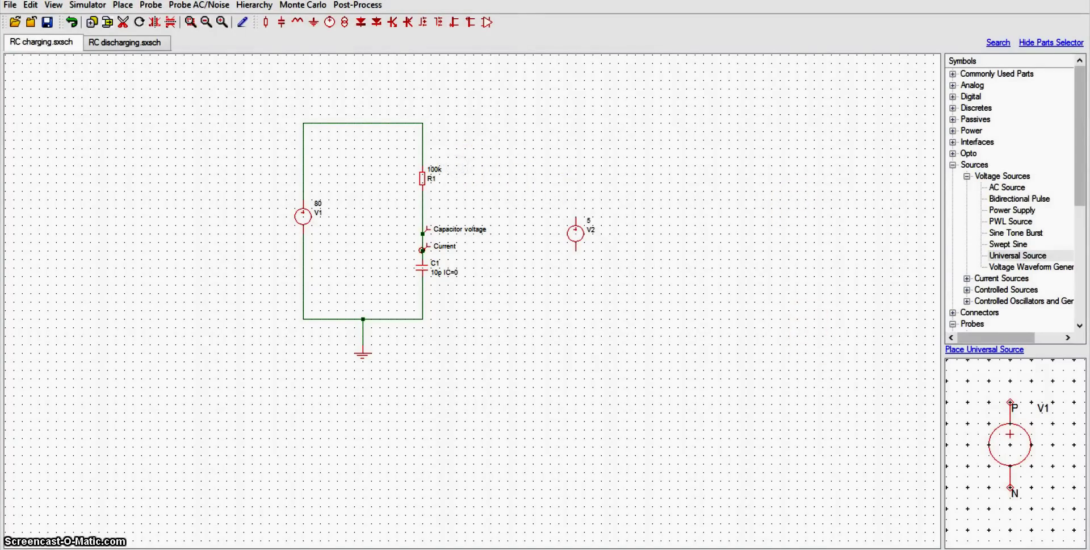
- Set the DC value of the newly placed voltage source to 12
click(462, 170)
click(461, 179)
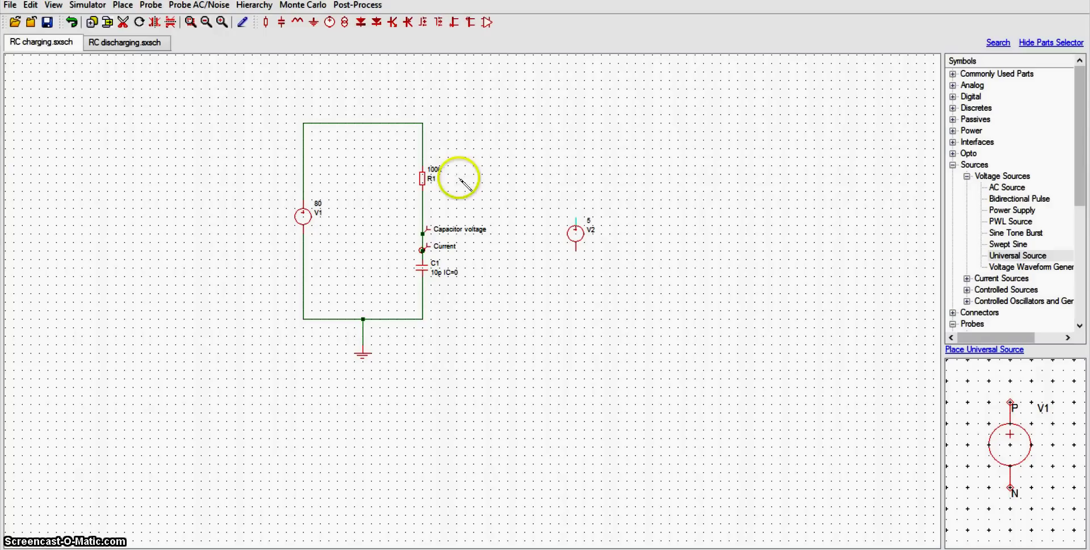
double_click(461, 177)
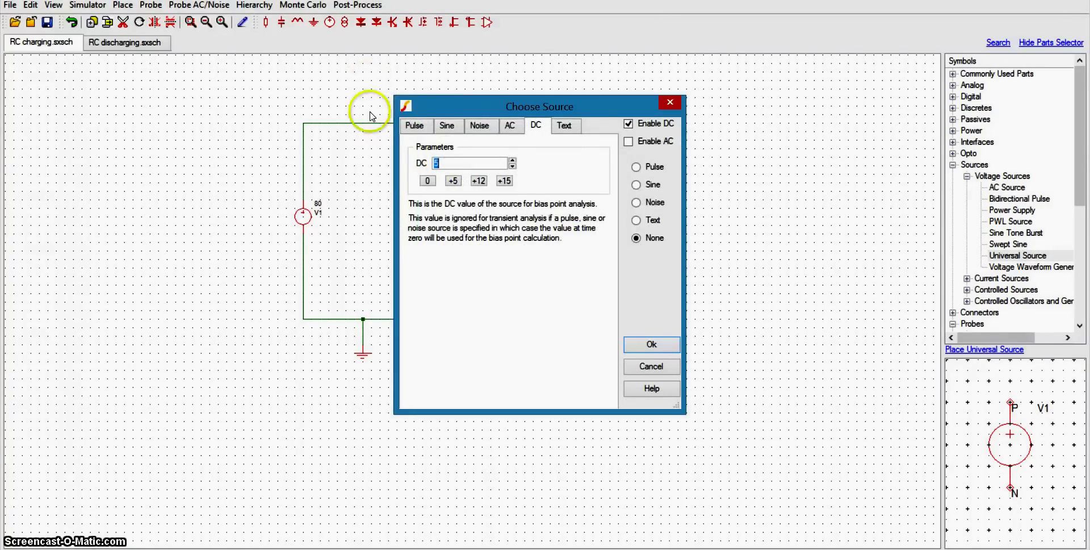
text(10)
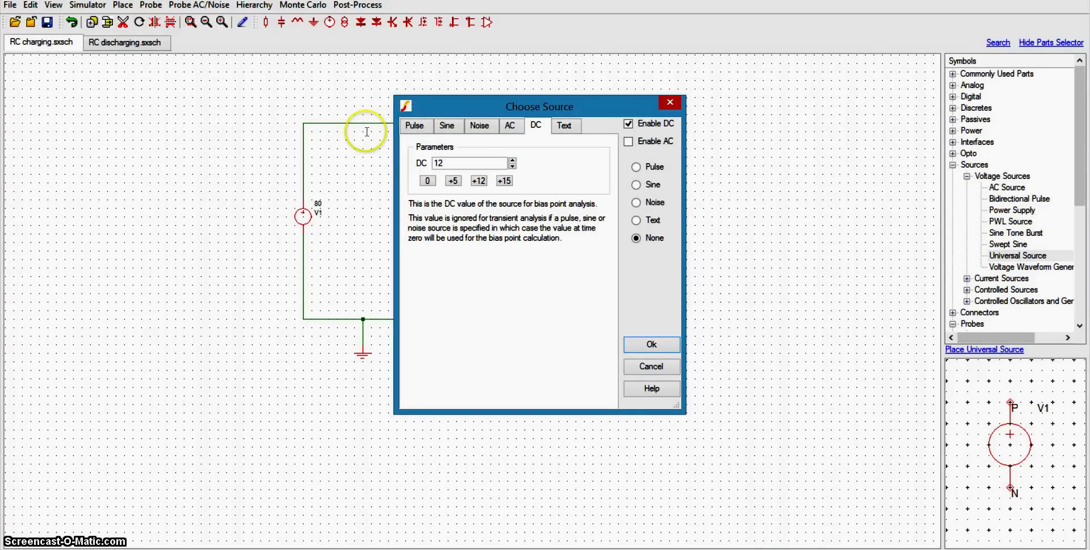
key(Return)
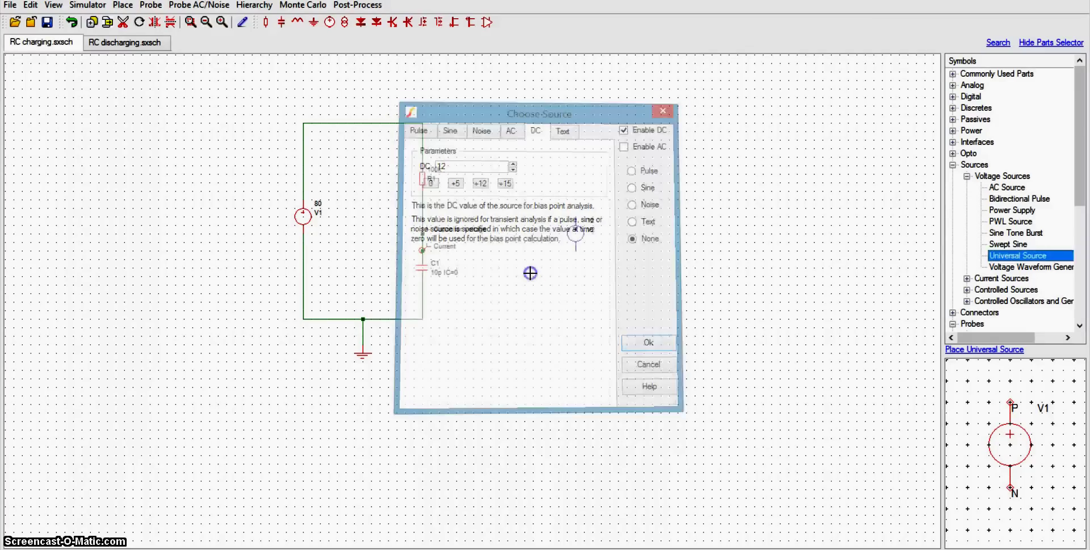
click(470, 169)
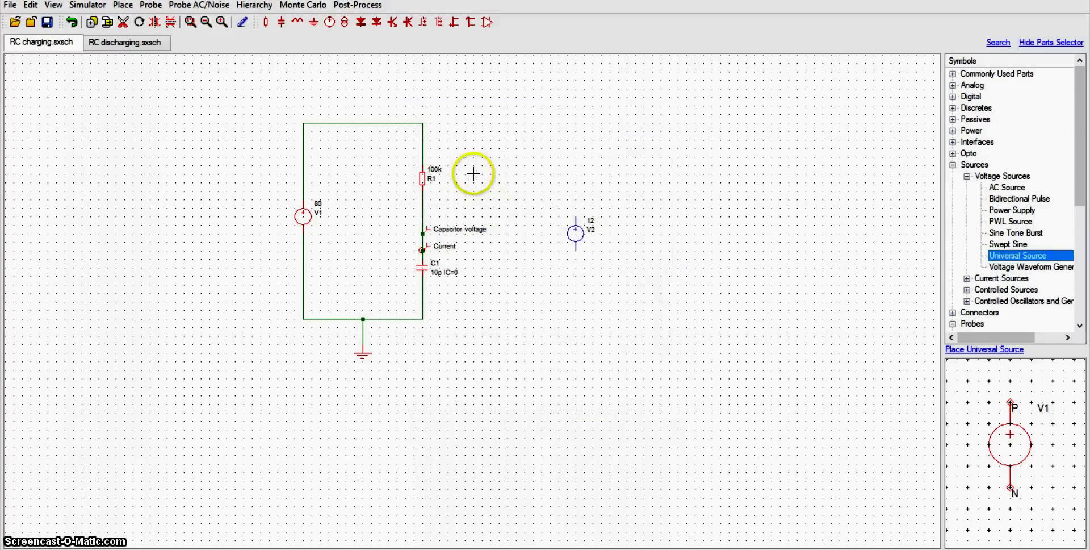
- Delete the extra voltage source V2 placed beside the RC circuit
drag(480, 207, 446, 153)
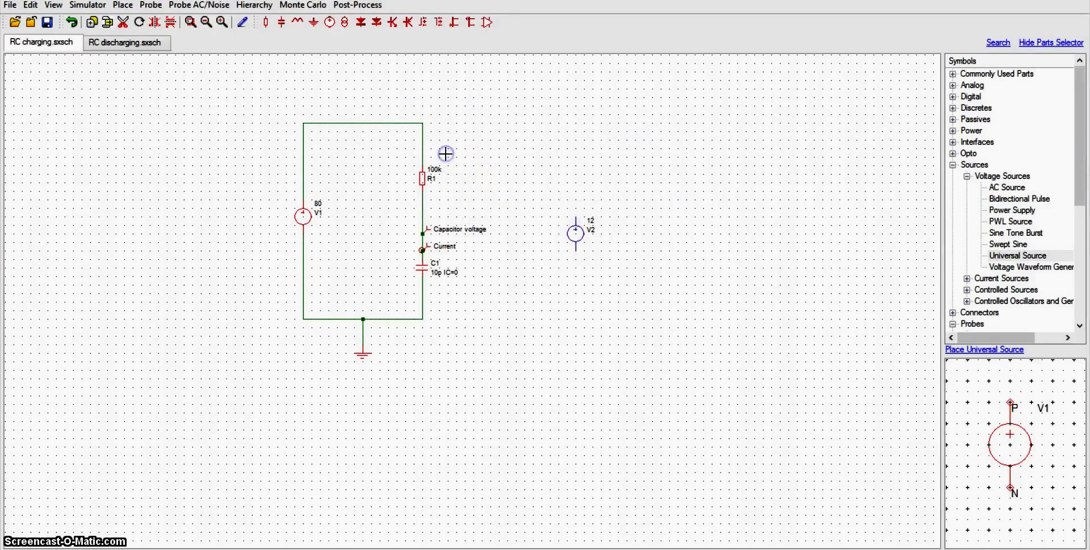
key(Delete)
click(310, 167)
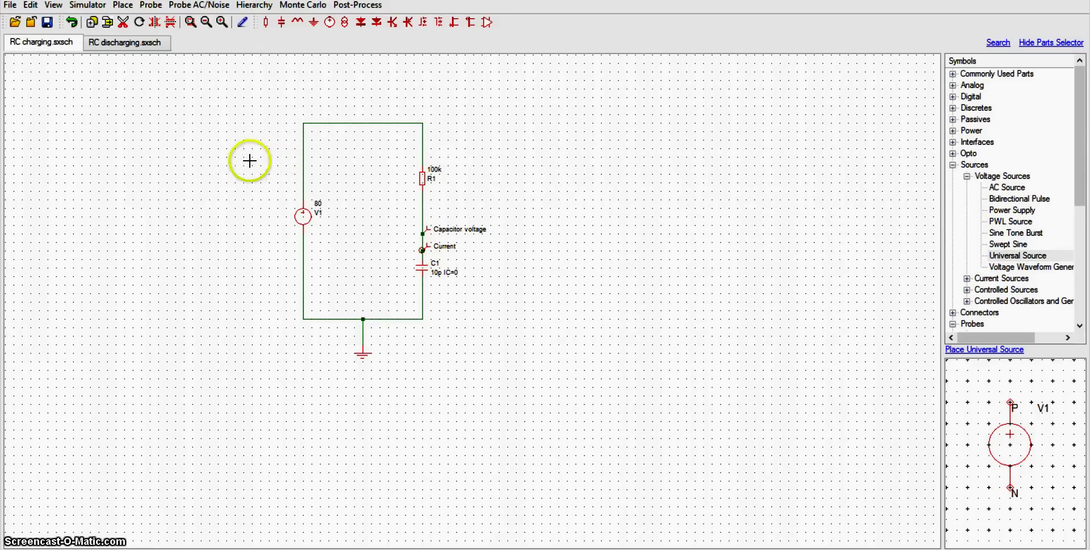
- Check resistor R1's component value against the circuit diagram on the assignment sheet and accept it
double_click(337, 138)
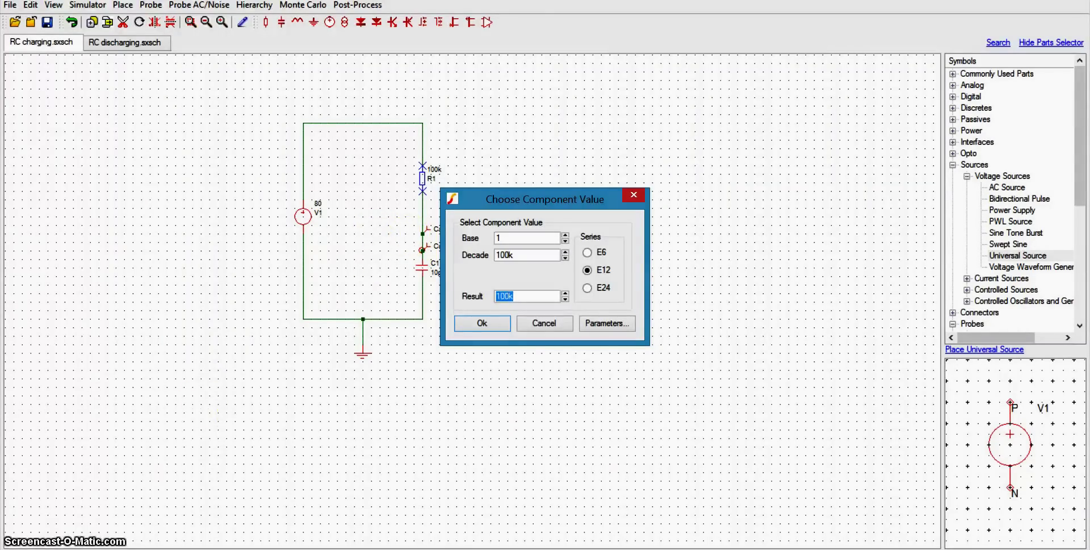
key(alt+Tab)
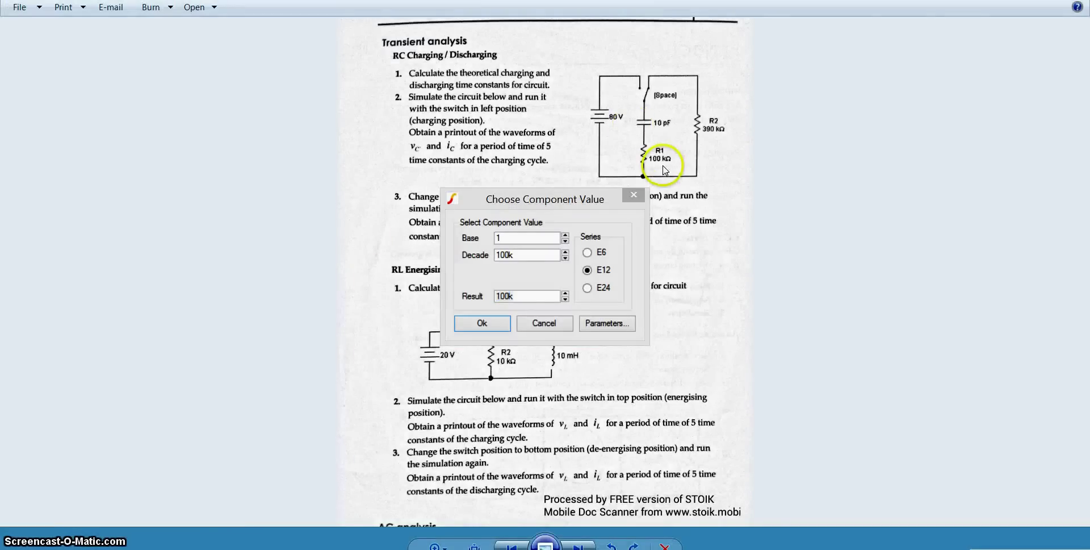
key(alt+Tab)
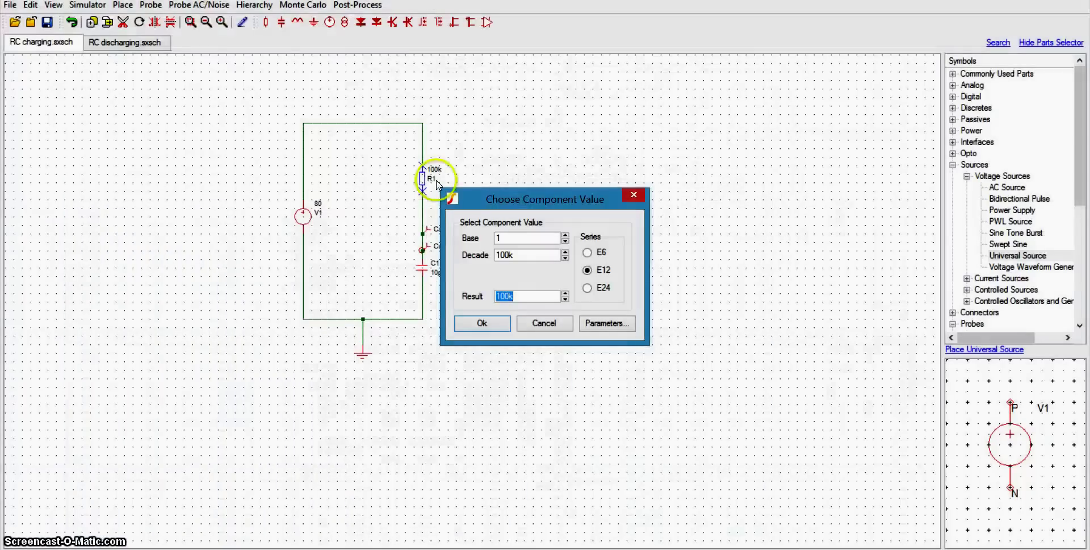
key(Return)
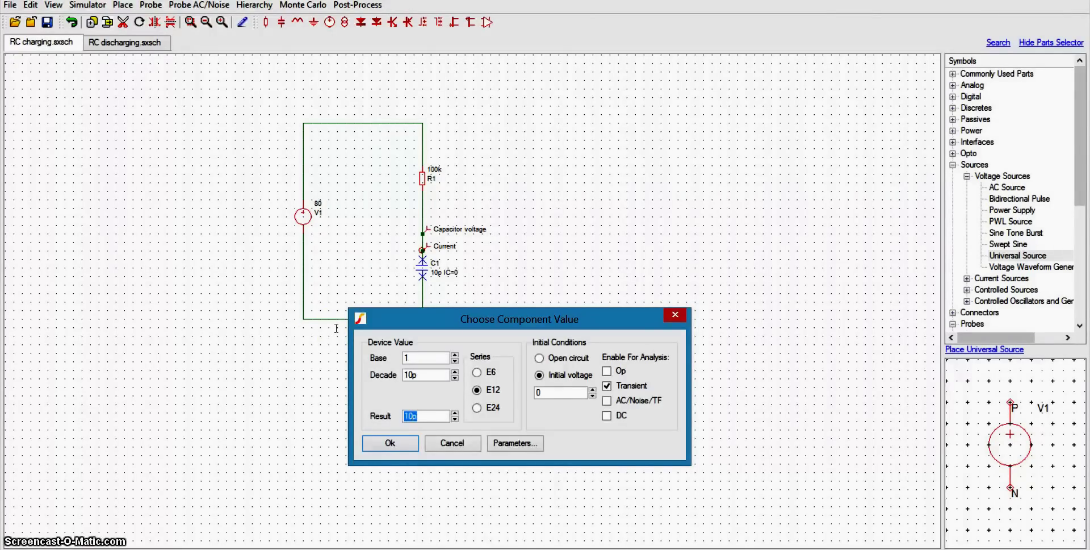
- Review capacitor C1's value, initial voltage and enabled analysis in its component settings and accept them
double_click(420, 415)
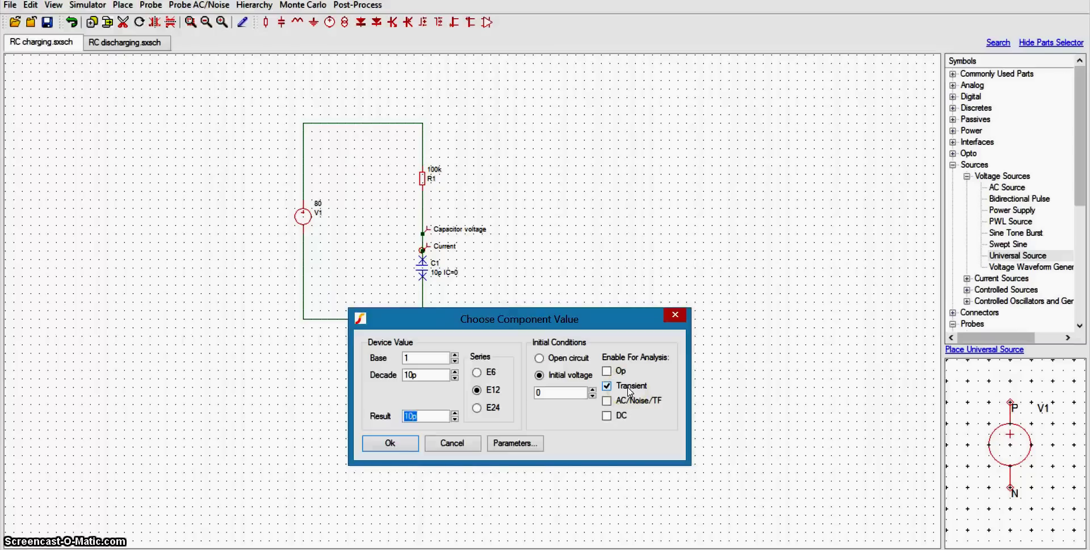
click(513, 301)
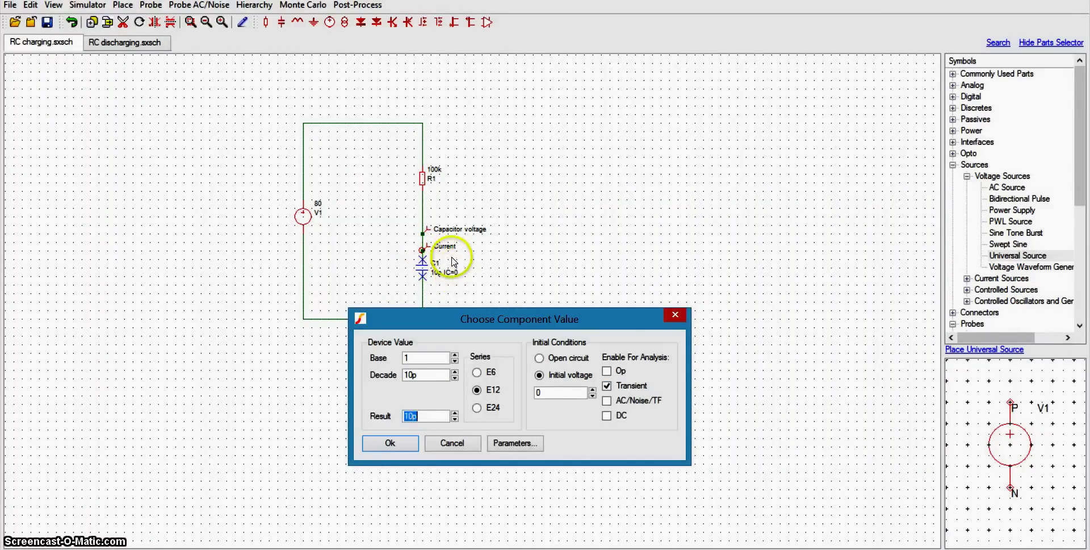
drag(452, 256, 413, 254)
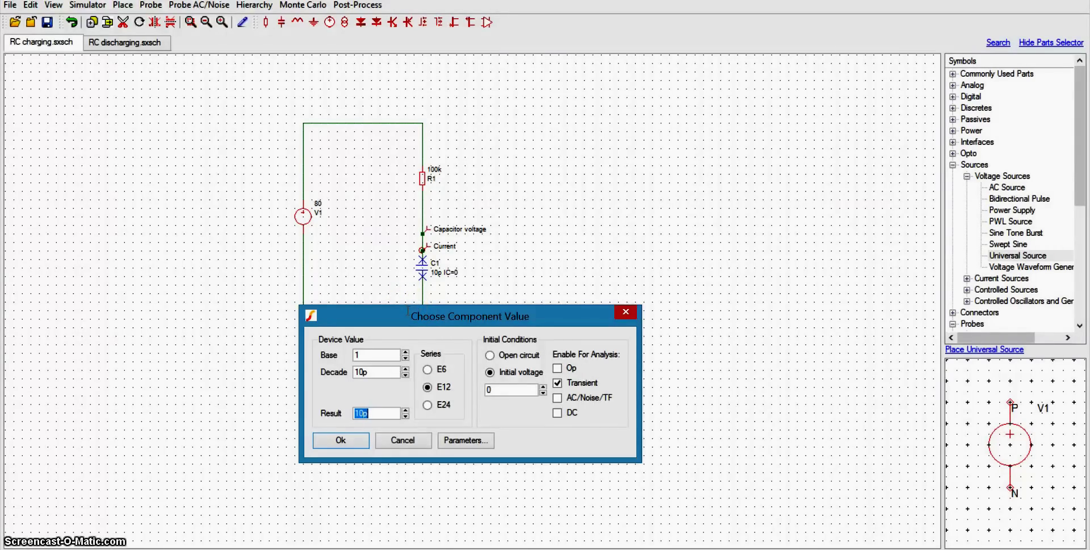
click(510, 391)
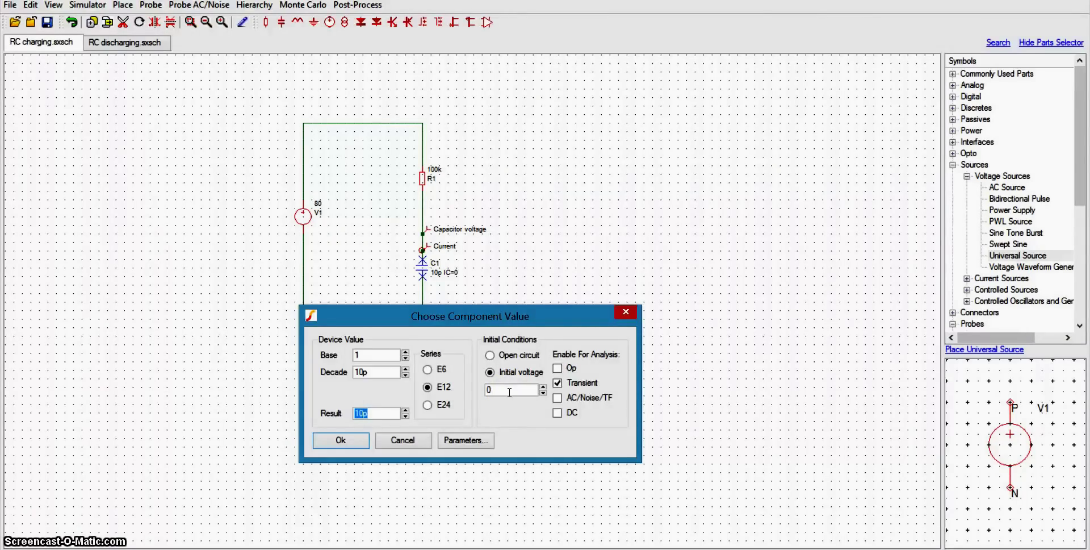
click(394, 307)
click(289, 276)
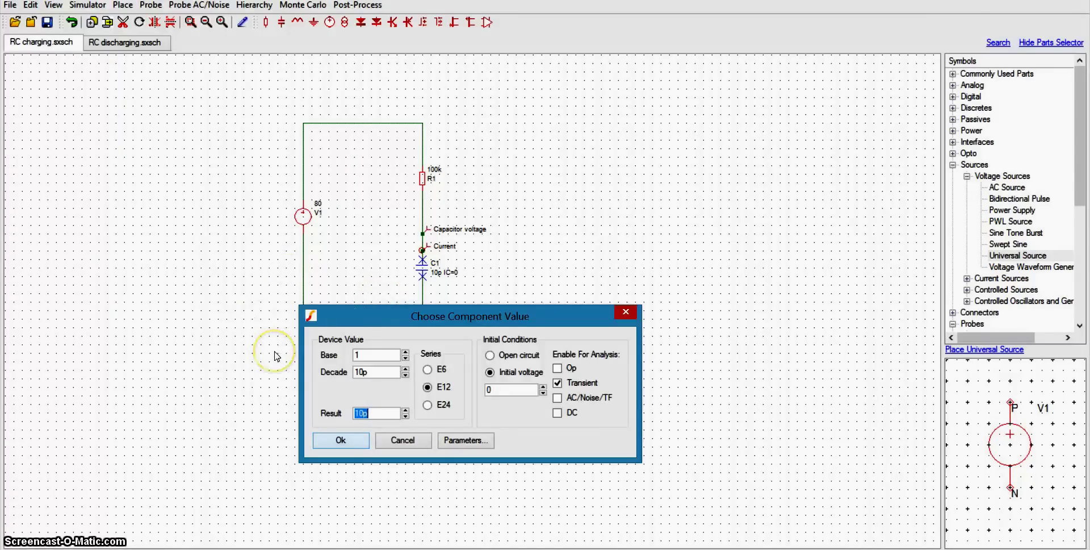
key(Return)
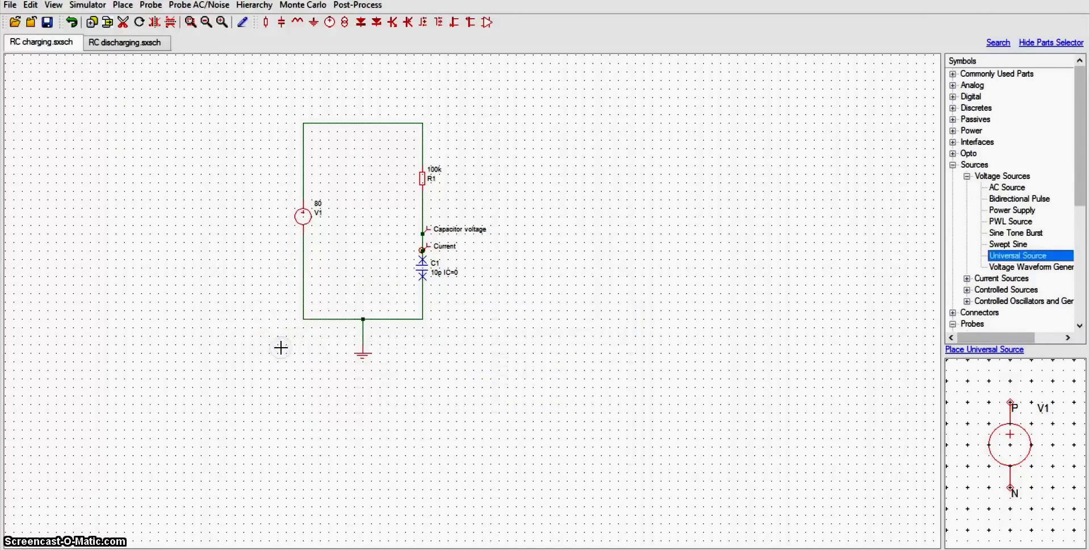
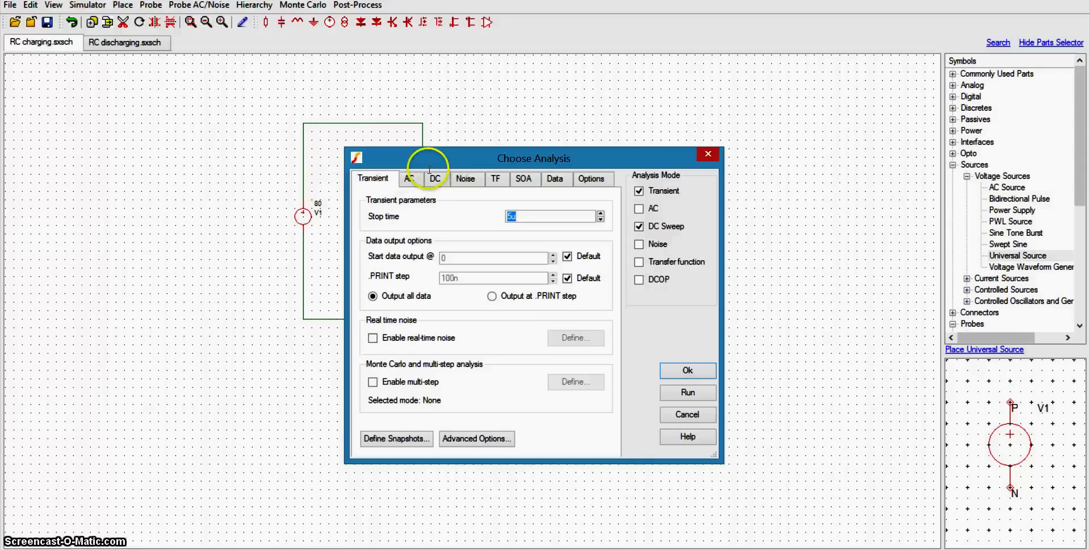
- Review the transient stop time in the analysis settings against the circuit's R1 and C1 values and accept the settings
drag(461, 121, 548, 110)
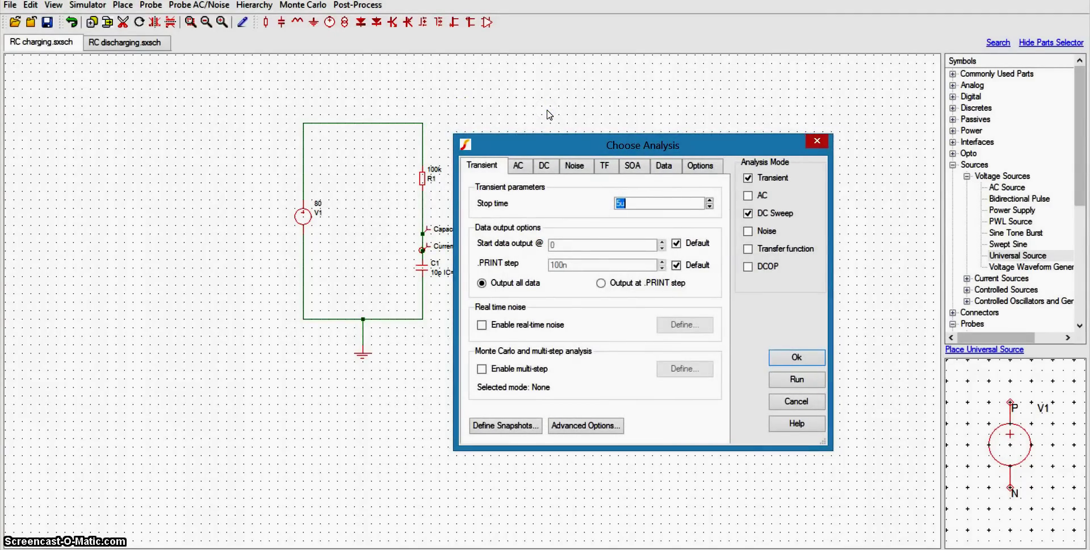
drag(547, 110, 531, 113)
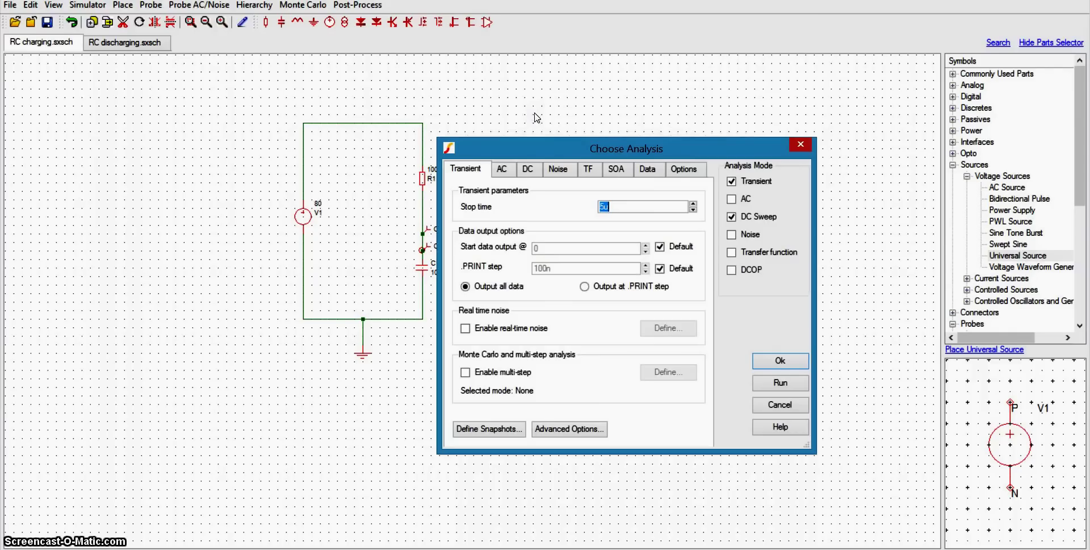
drag(535, 114, 576, 107)
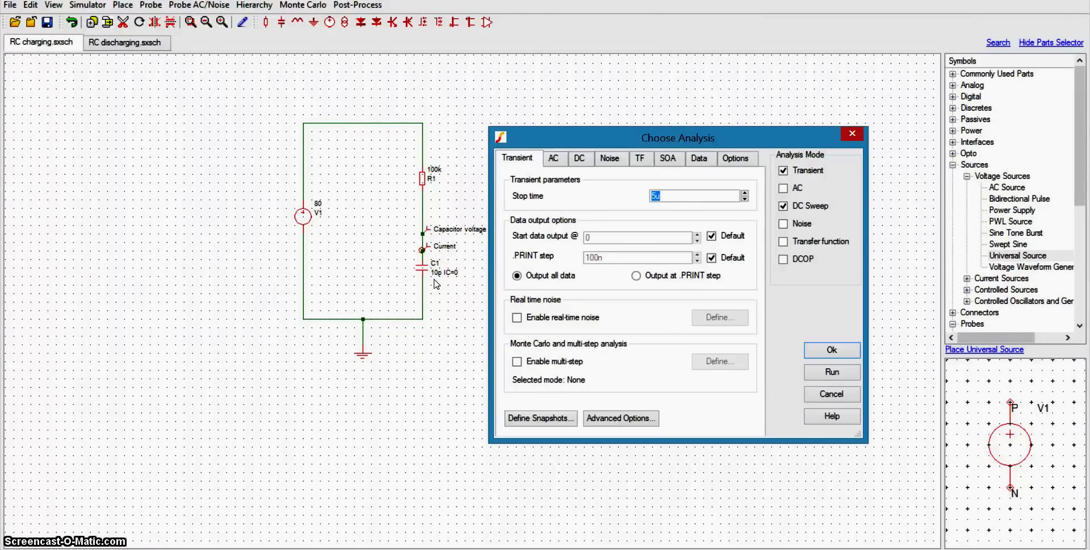
click(352, 178)
click(438, 226)
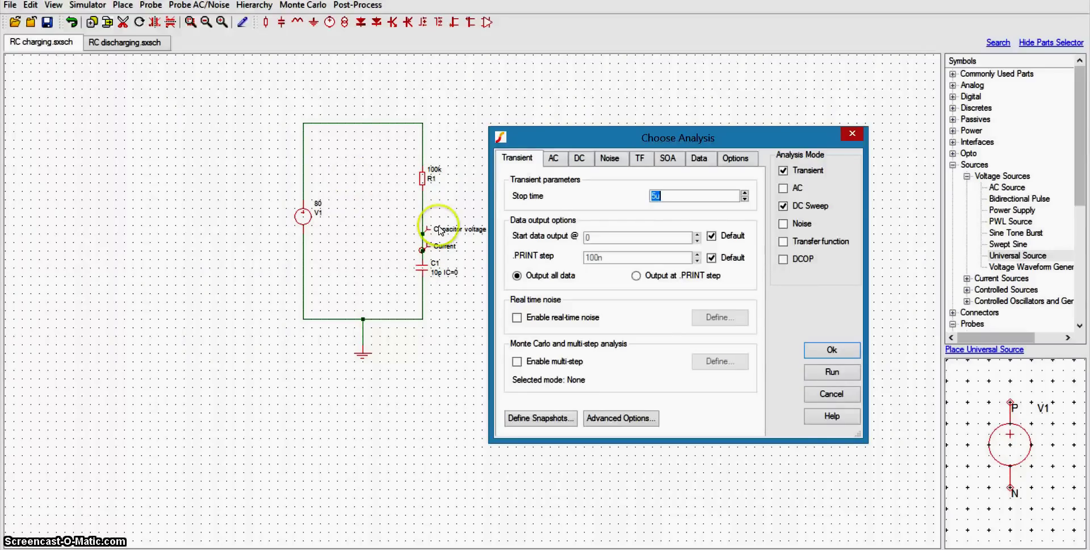
click(362, 167)
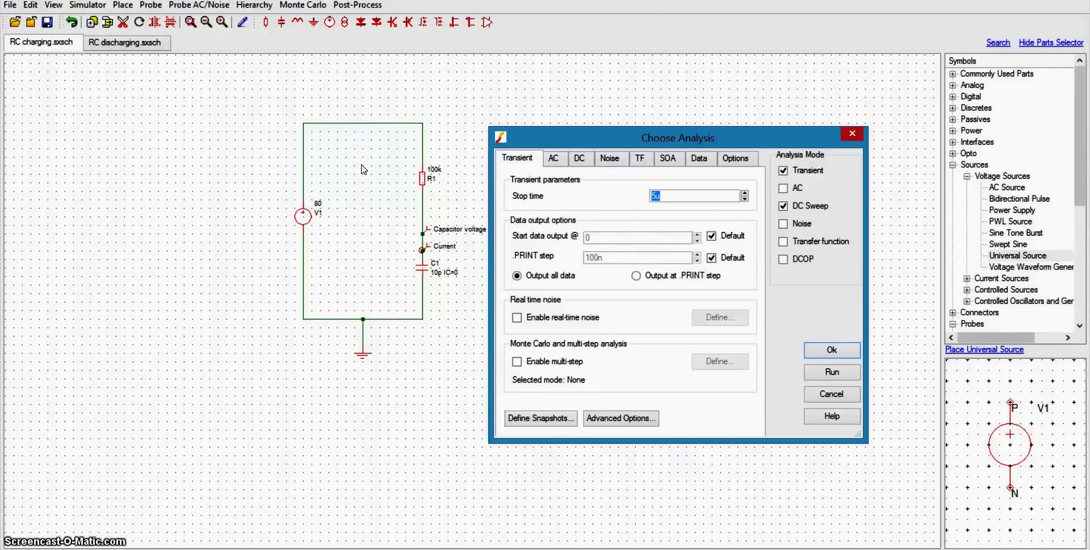
click(377, 196)
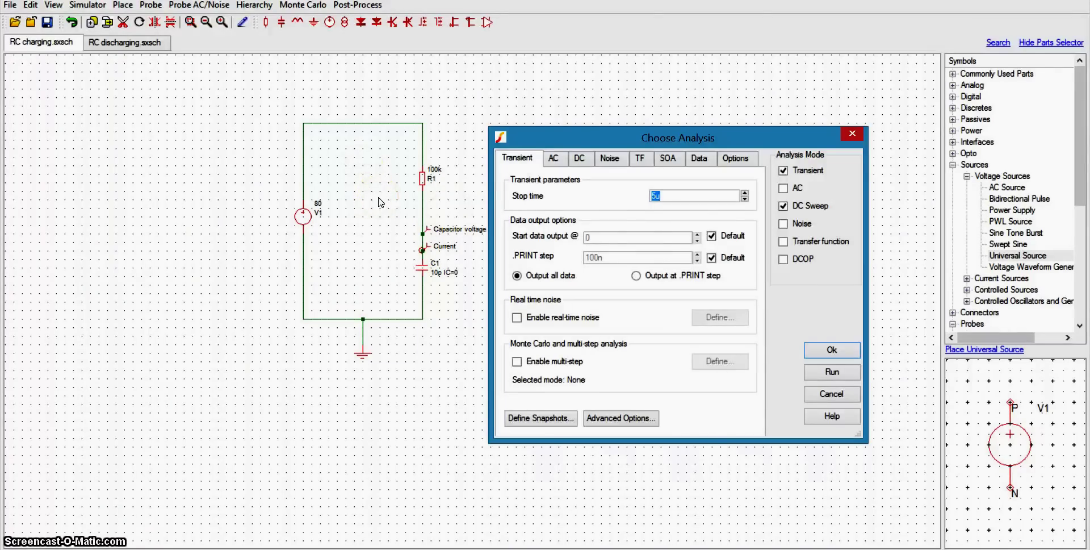
click(498, 169)
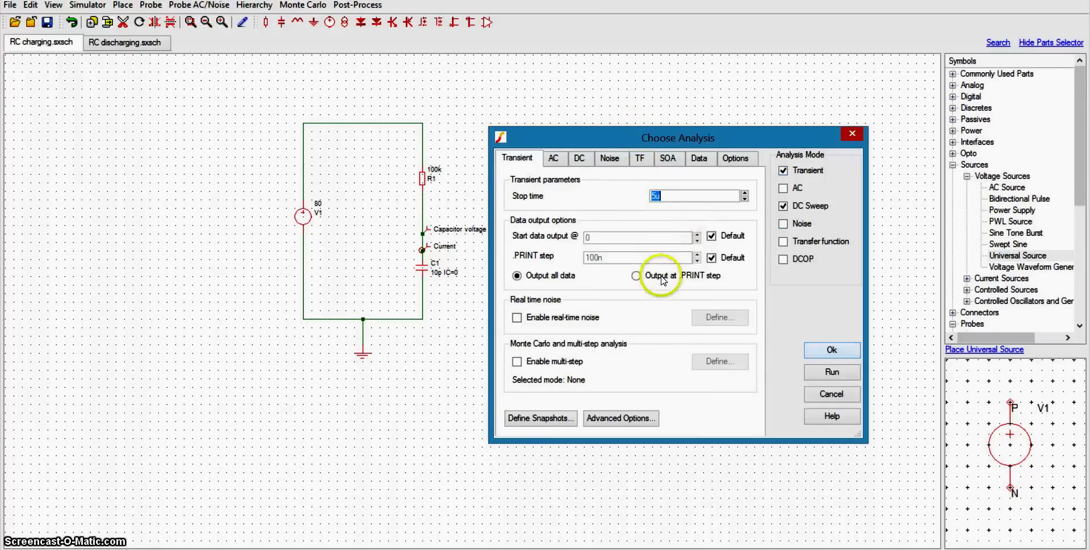
key(Return)
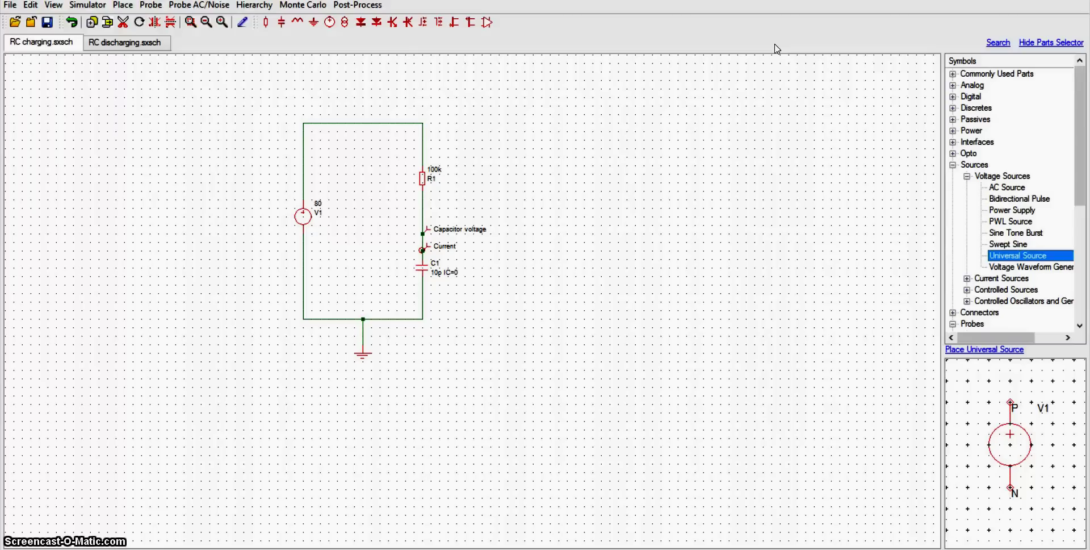
- Place a voltage probe and a current probe in the empty space beside resistor R1, keeping the current probe's default options
scroll(864, 149, down, 5)
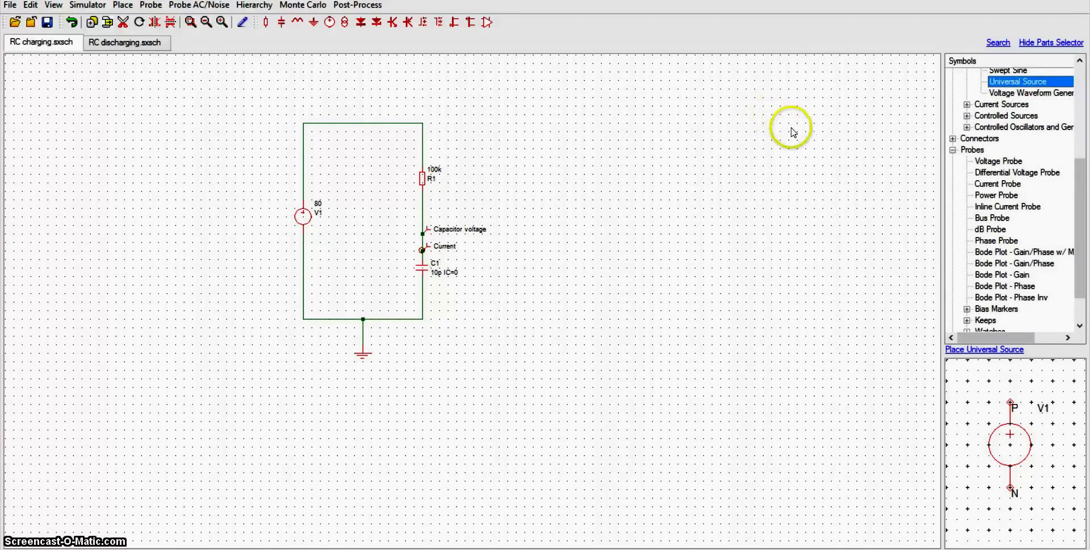
click(991, 162)
click(793, 131)
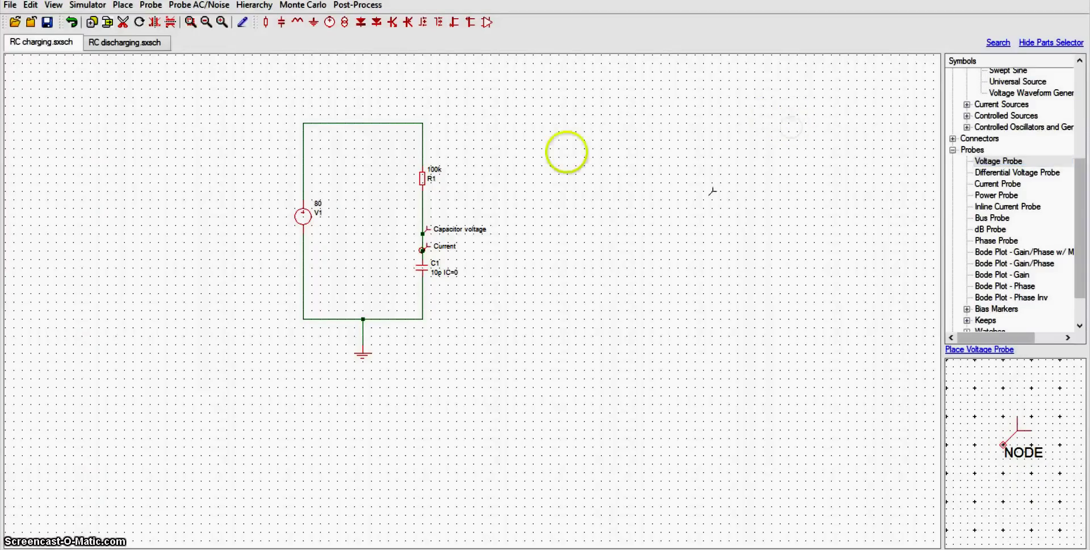
click(364, 158)
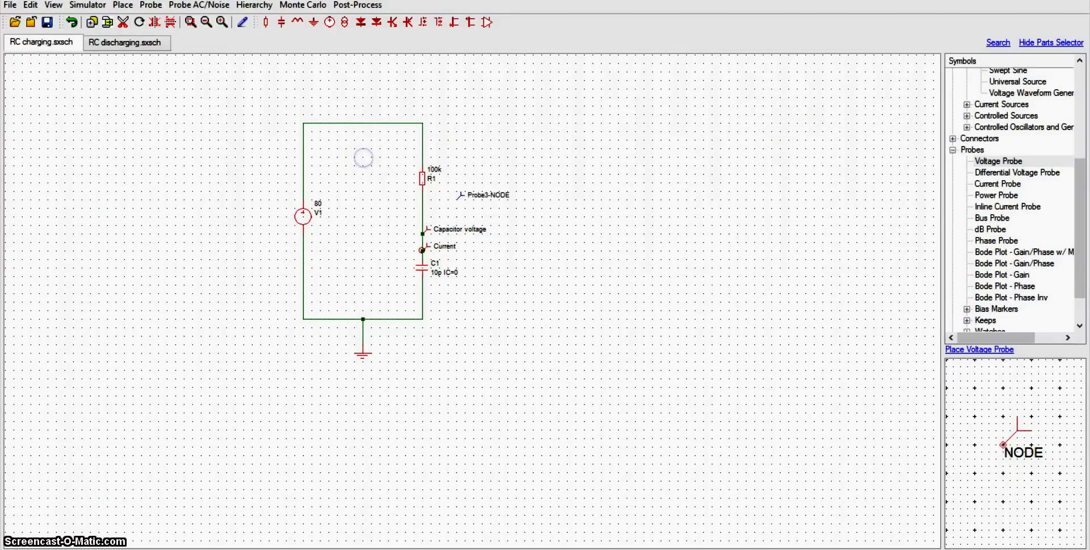
key(u)
double_click(782, 142)
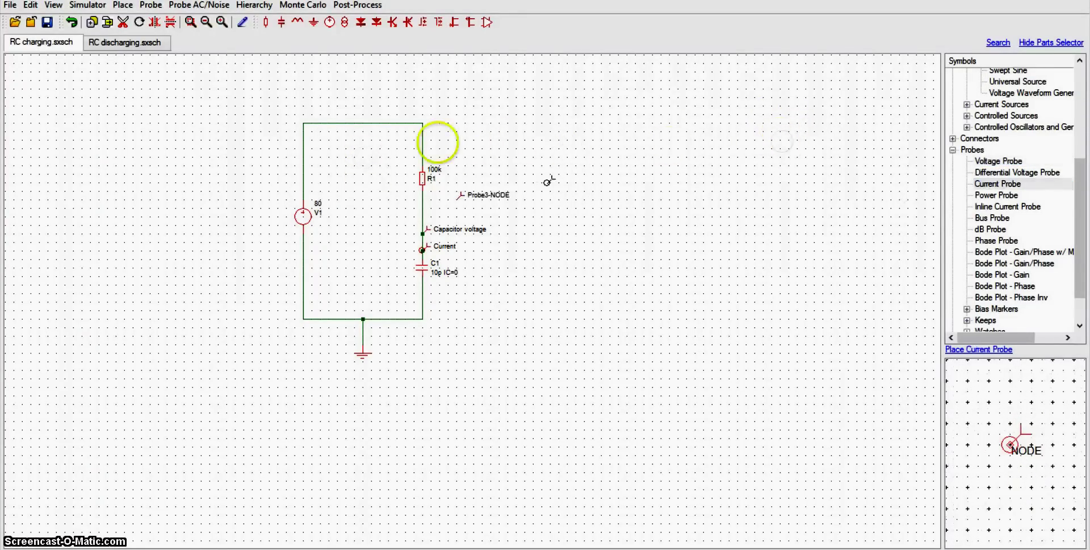
click(416, 157)
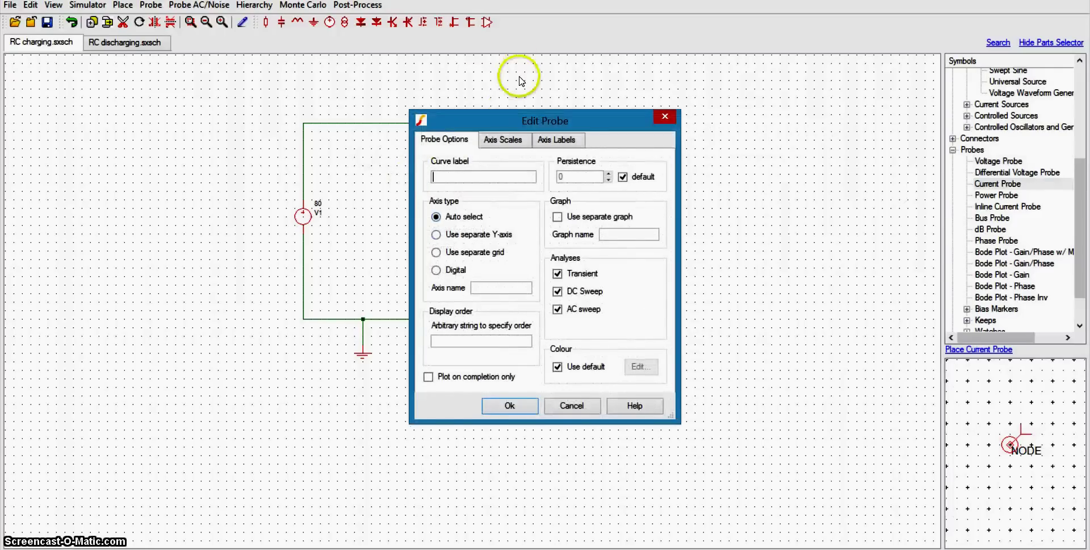
key(Return)
- Delete the two extra probes placed beside the RC circuit
drag(444, 167, 362, 144)
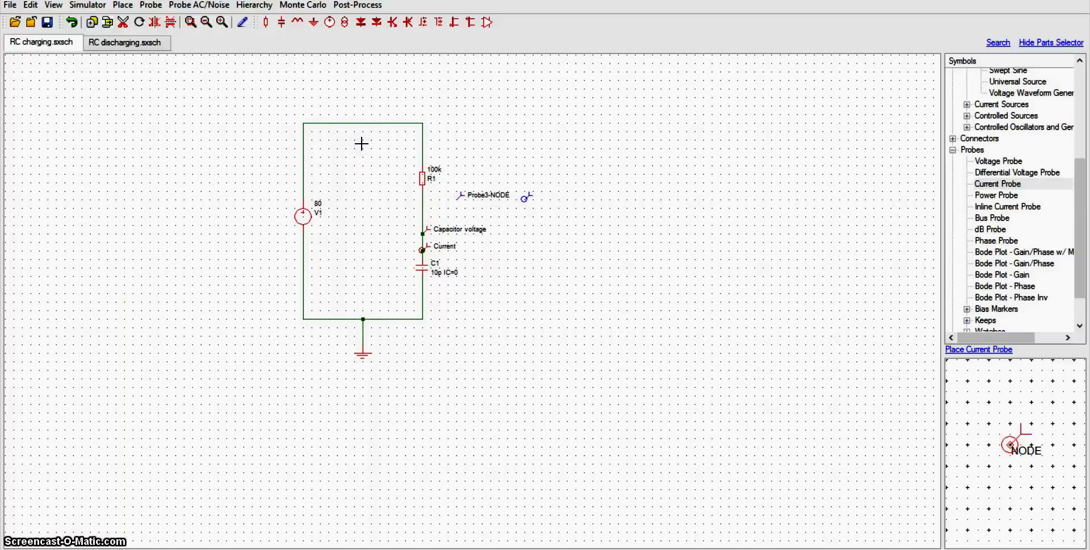
key(Delete)
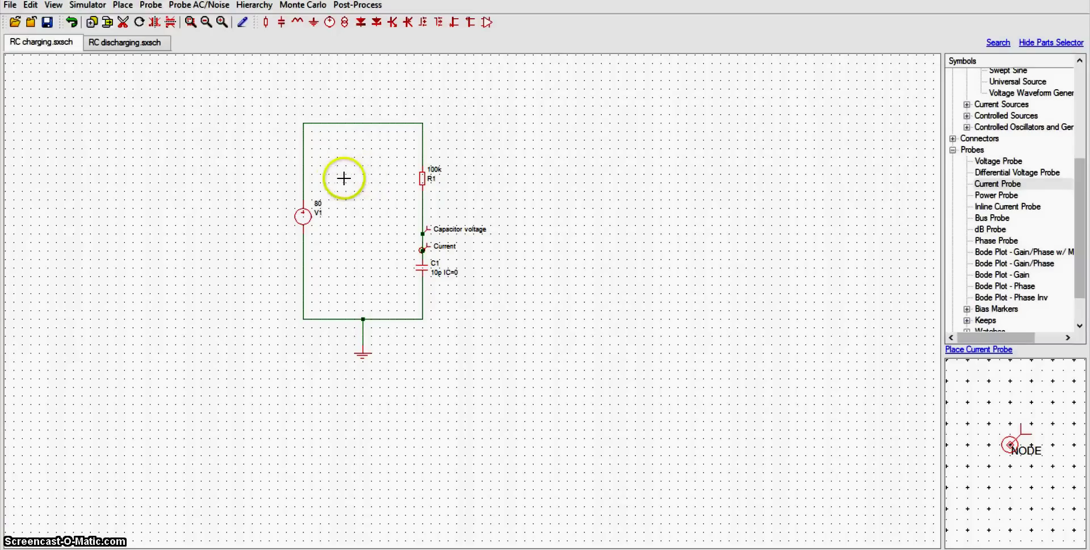
- Review the curve label, axis scales and axis labels of the Capacitor voltage probe and accept them
key(F7)
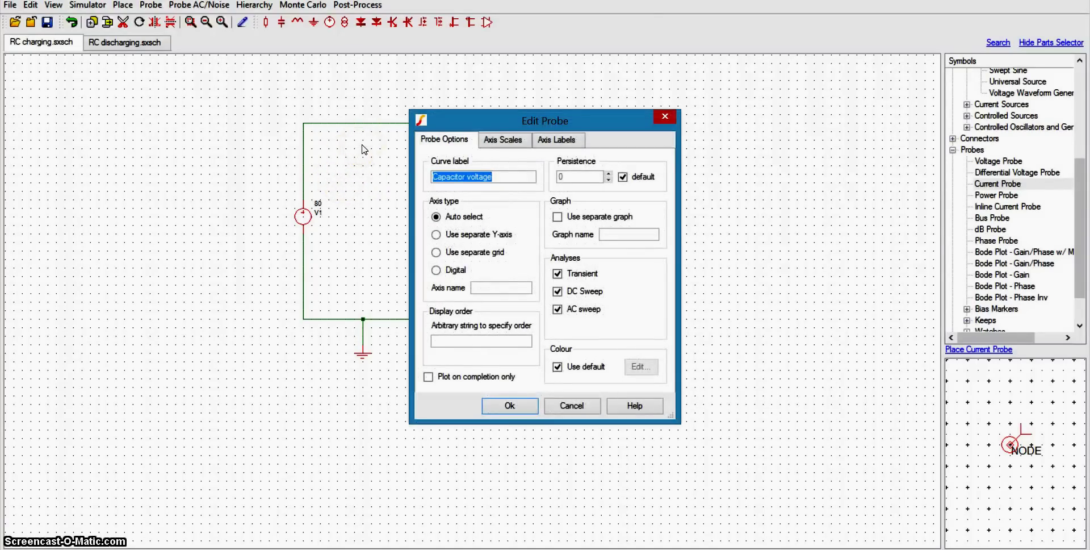
click(370, 124)
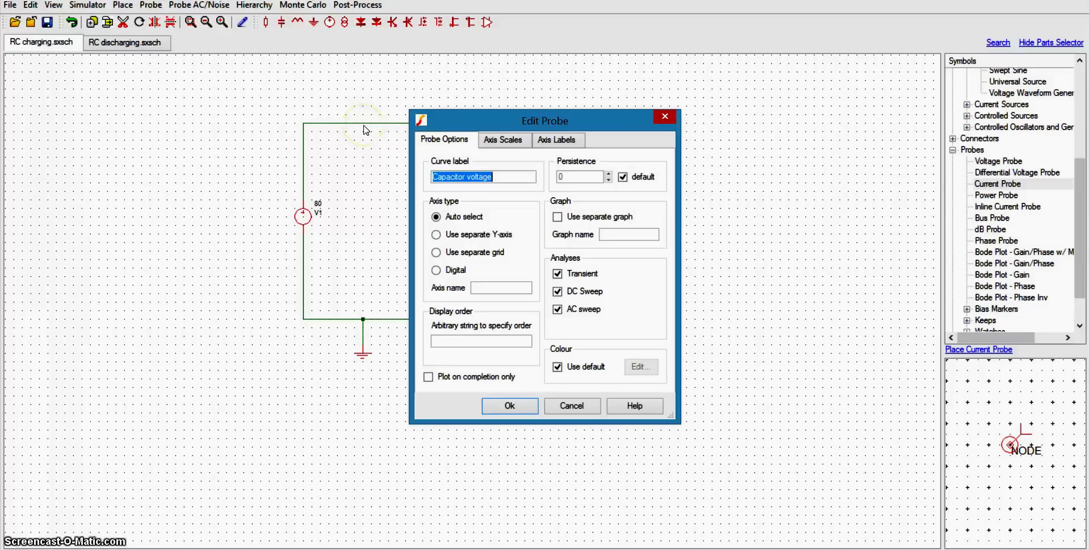
click(366, 130)
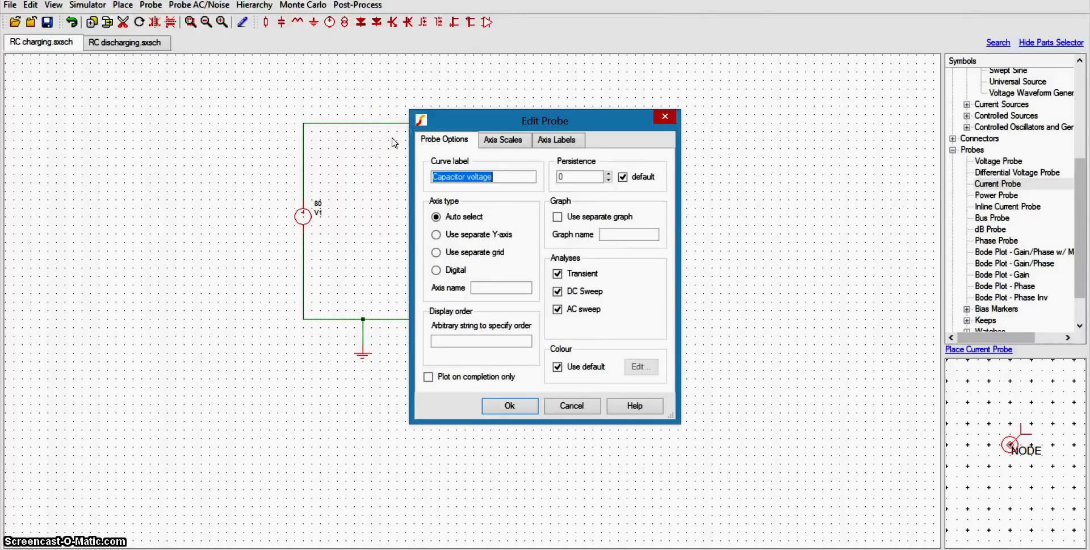
click(382, 129)
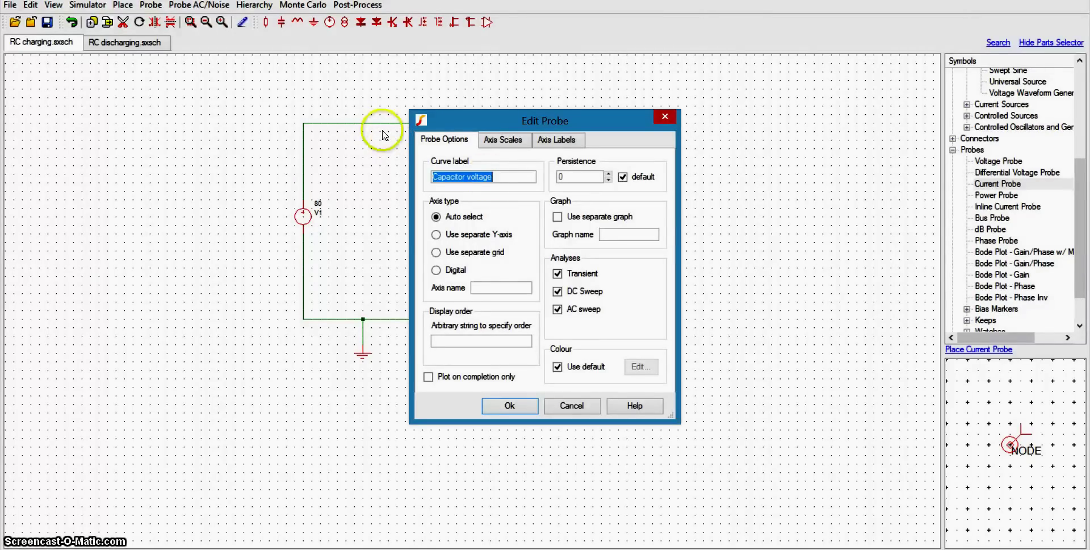
click(390, 138)
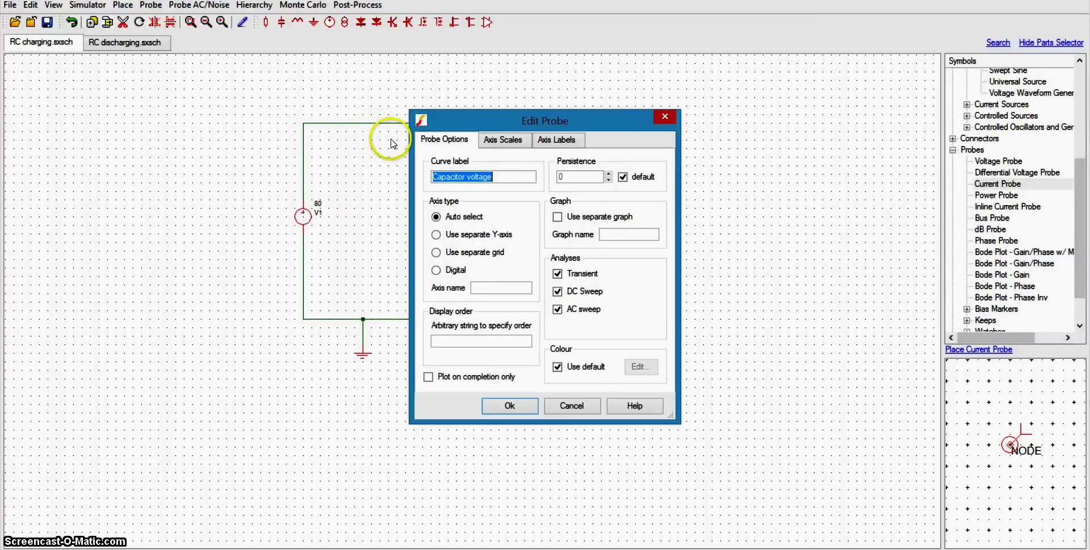
click(410, 96)
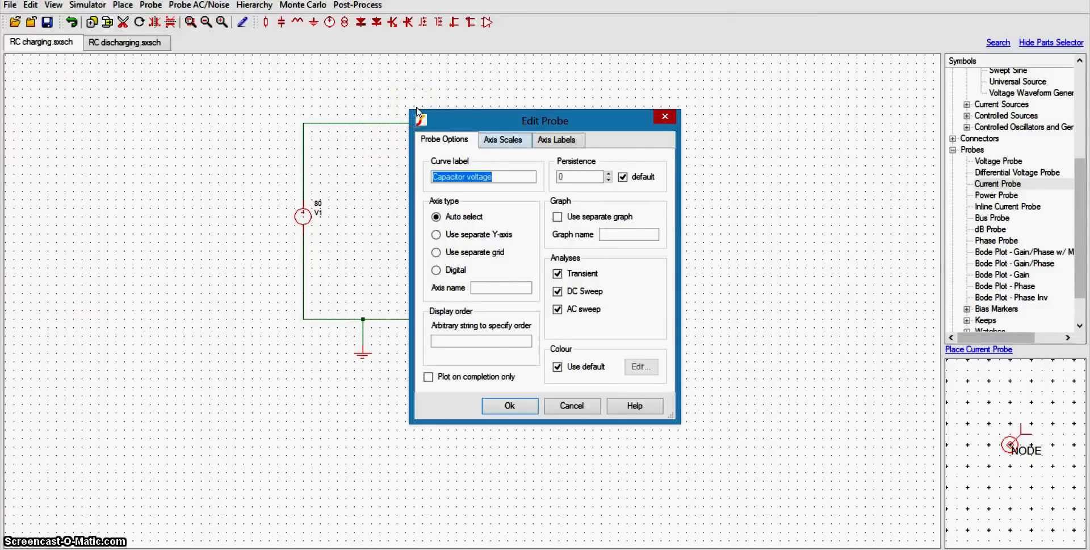
key(ctrl+Tab)
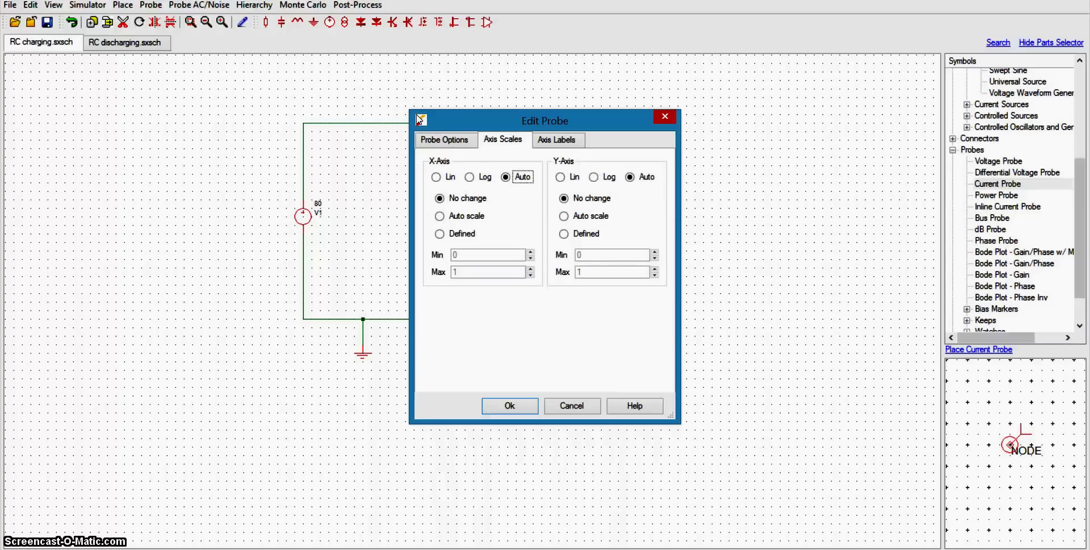
click(434, 109)
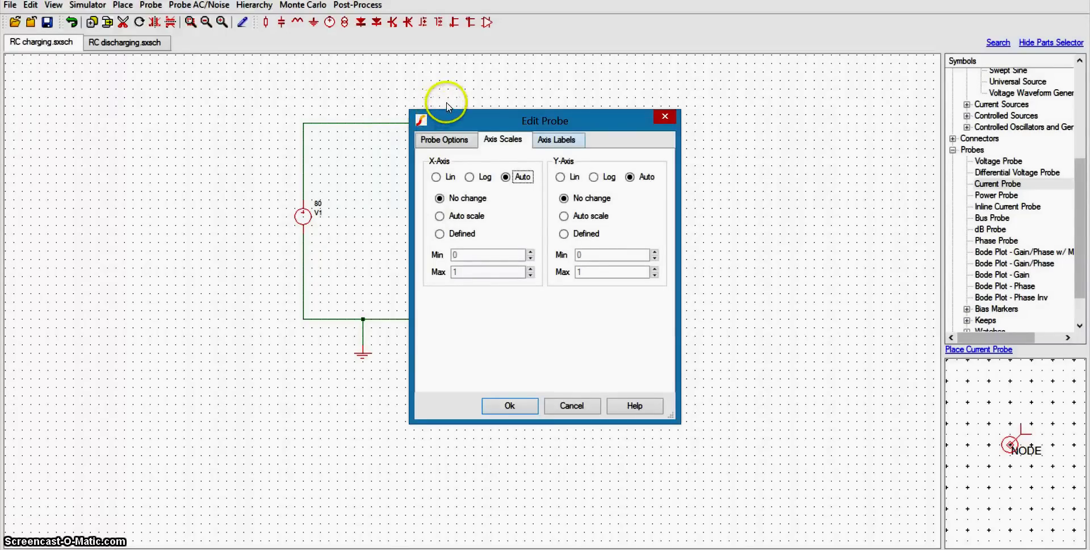
key(ctrl+Tab)
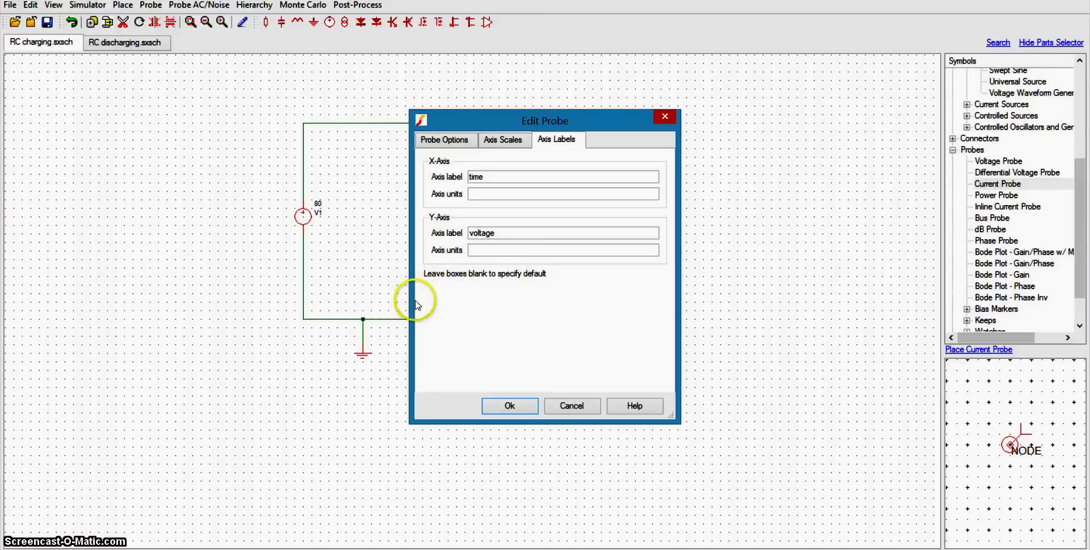
click(405, 322)
key(Return)
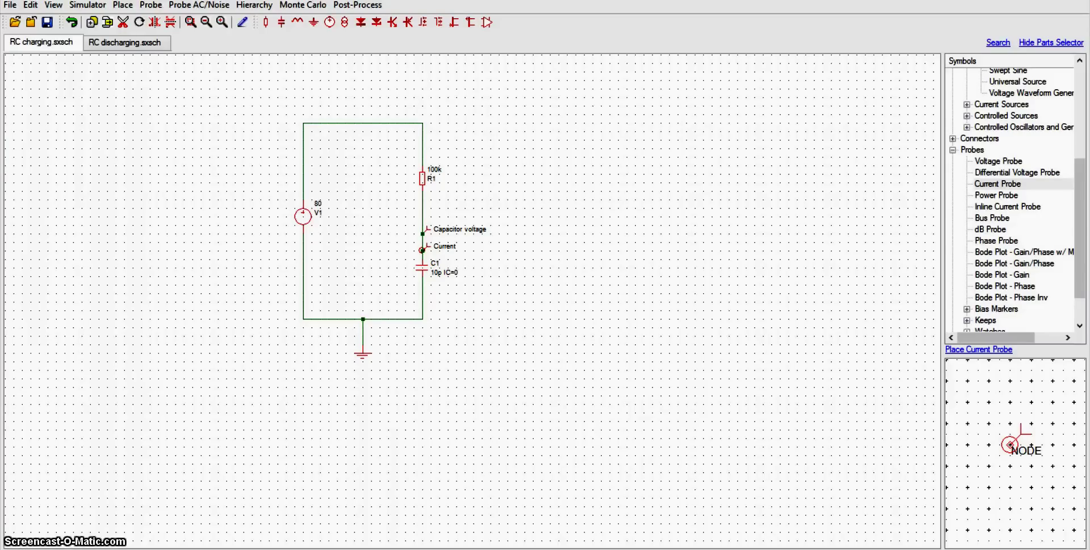
- Run the simulation and examine the capacitor voltage curve from start to end in the maximized graph window
click(87, 5)
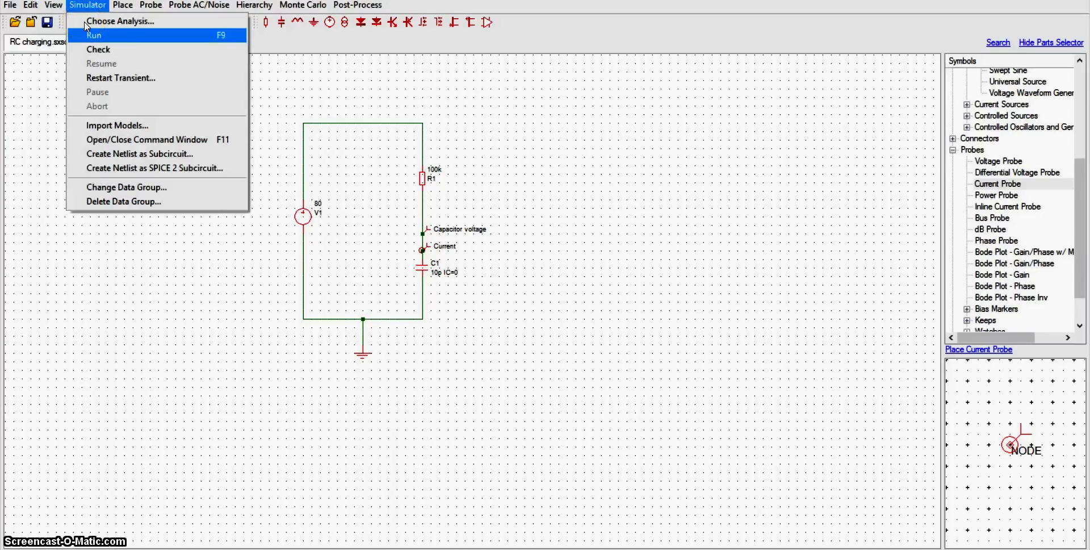
click(93, 34)
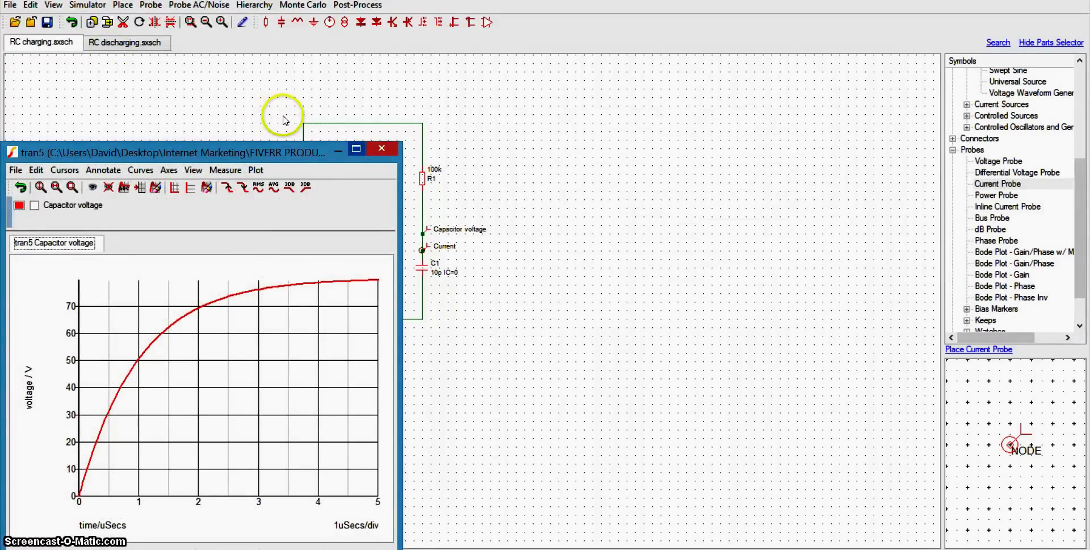
key(super+Up)
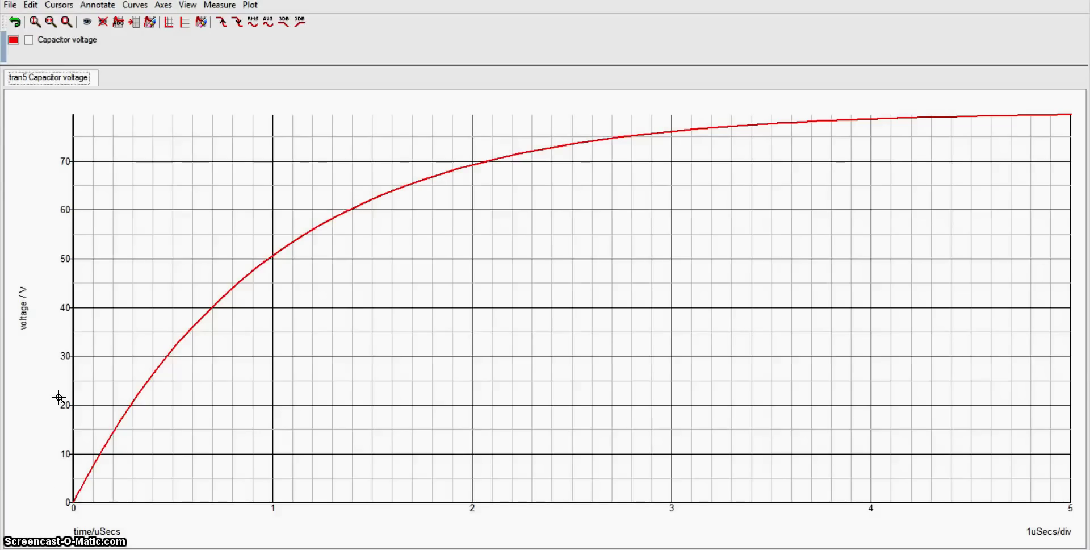
click(74, 500)
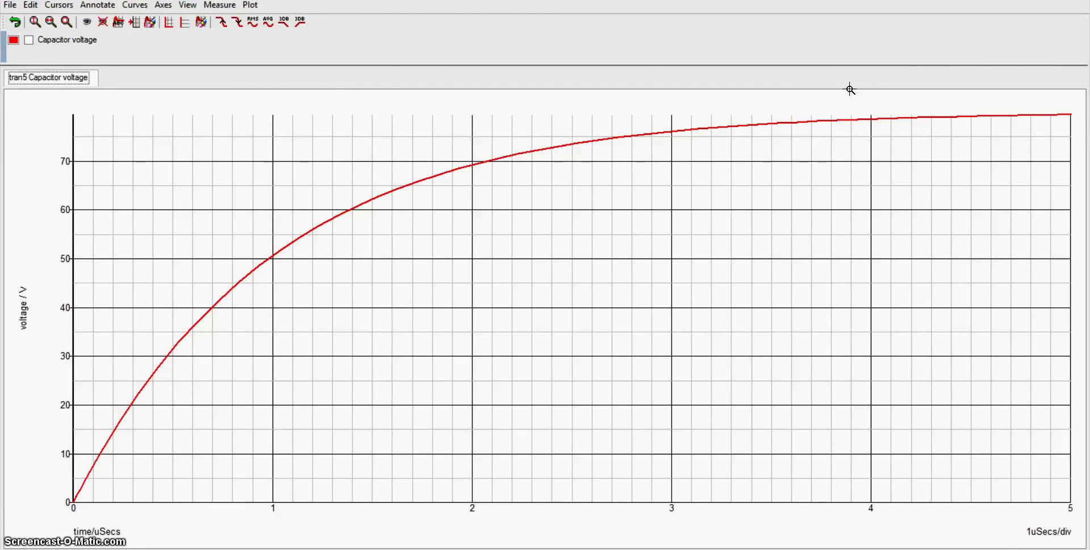
click(1062, 116)
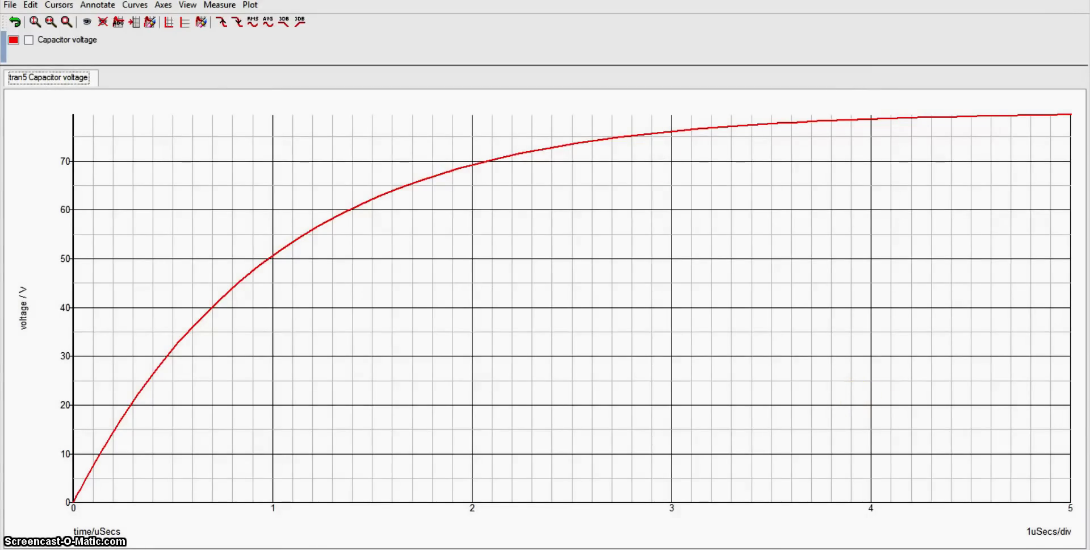
- Plot the wire current of the RC charging circuit from its upper wire and examine the curve in a maximized graph window
key(alt+Tab)
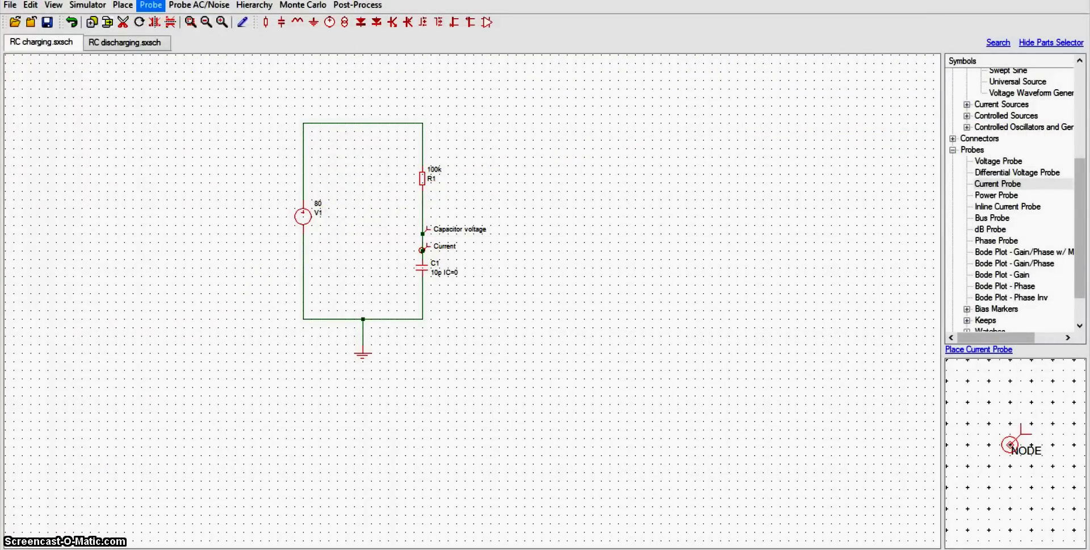
click(150, 6)
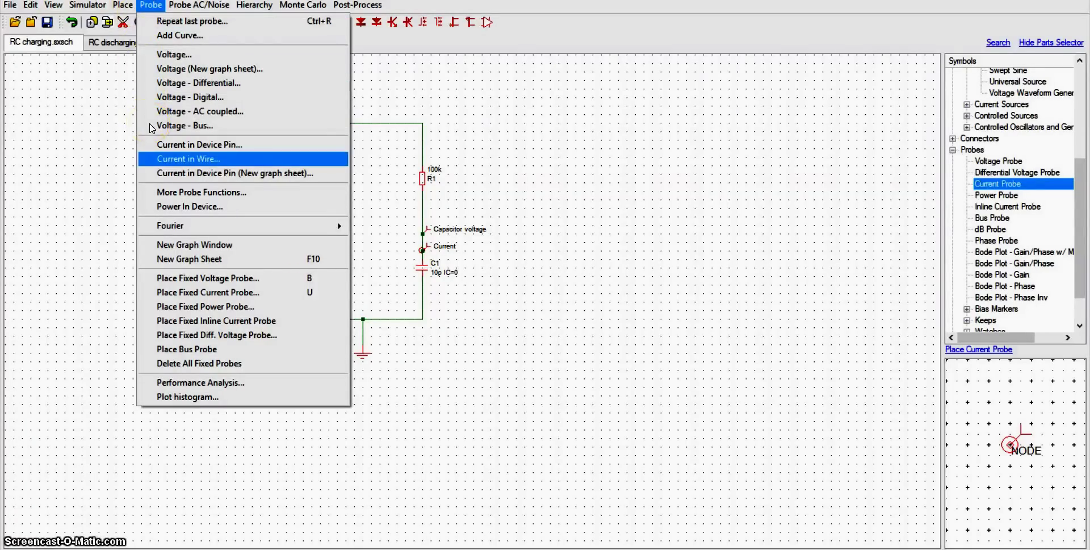
click(152, 126)
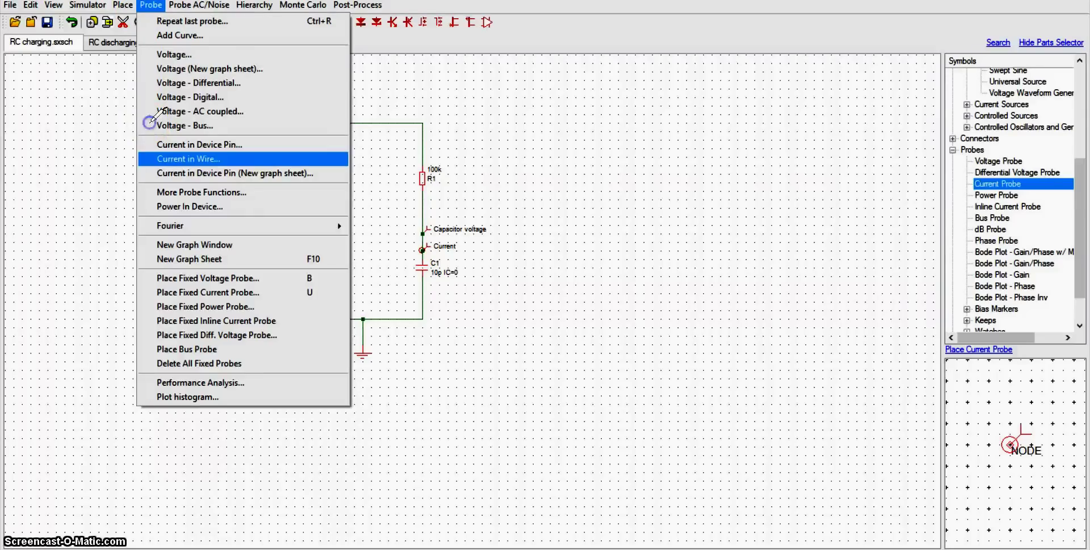
click(244, 176)
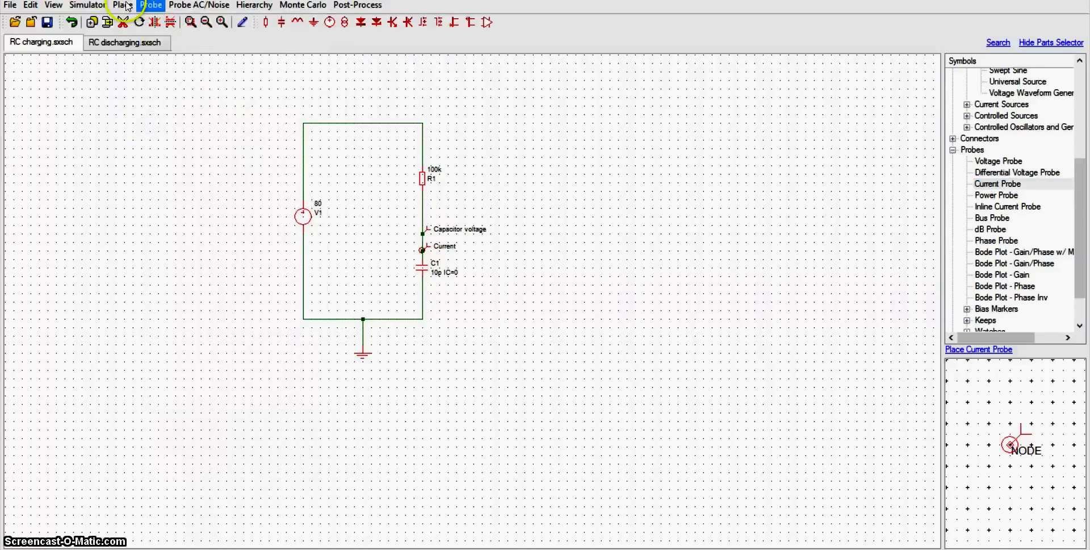
click(148, 5)
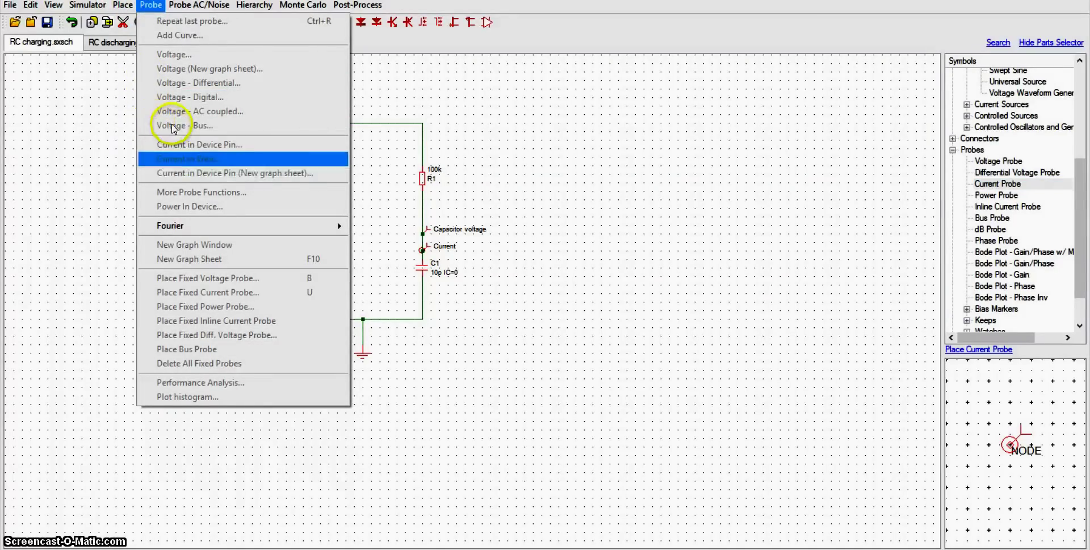
click(155, 125)
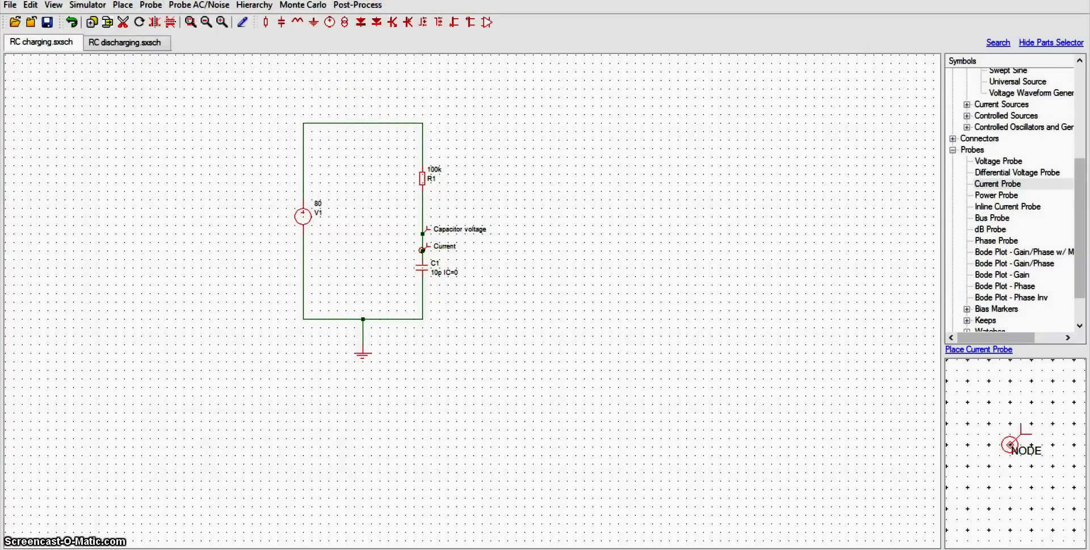
click(149, 5)
mouse_move(303, 6)
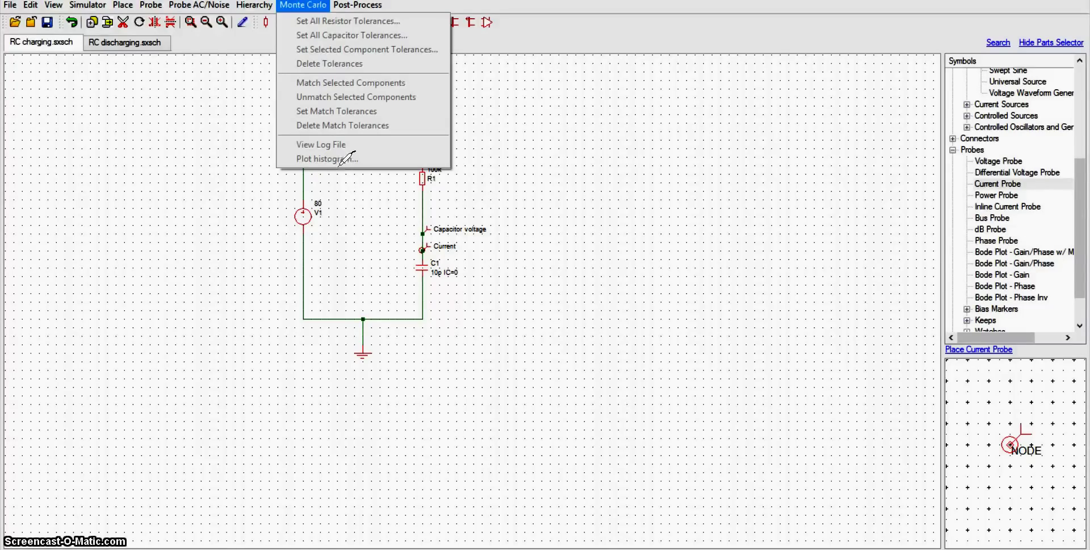
click(338, 123)
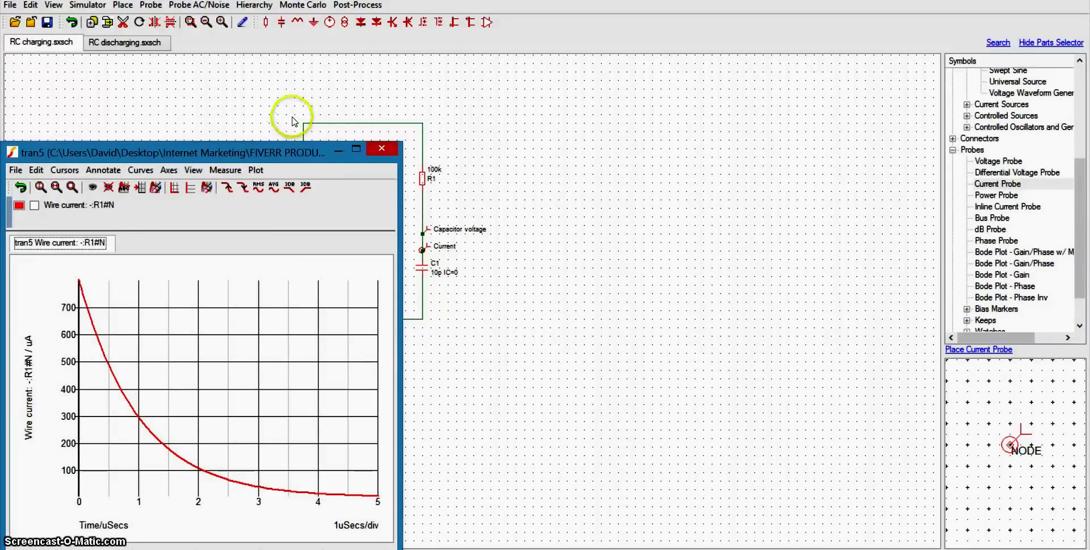
double_click(288, 152)
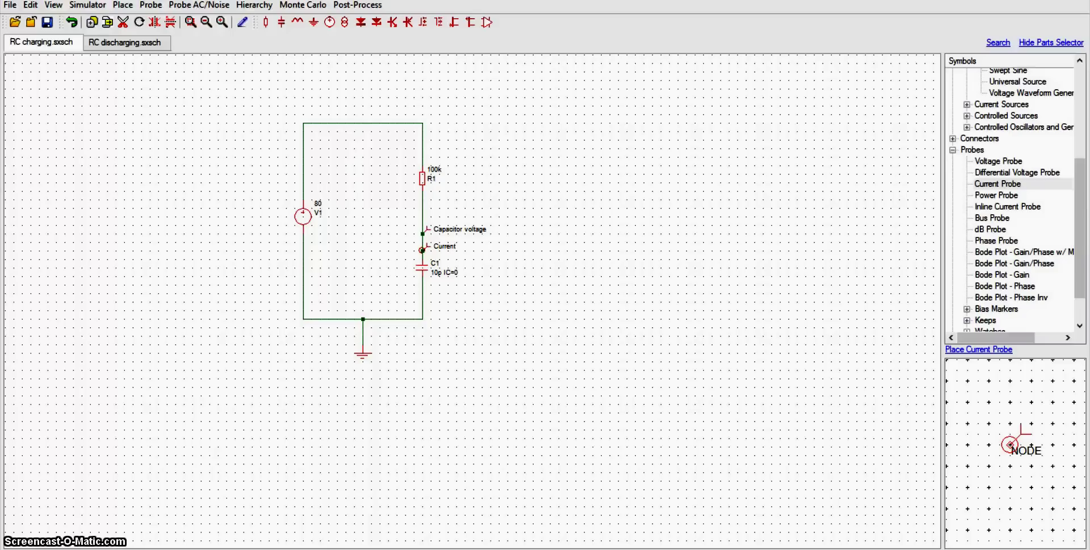
- Switch to the RC discharging schematic and compare its circuit with the RC Charging / Discharging section of the assignment sheet
mouse_move(262, 549)
click(98, 41)
click(112, 37)
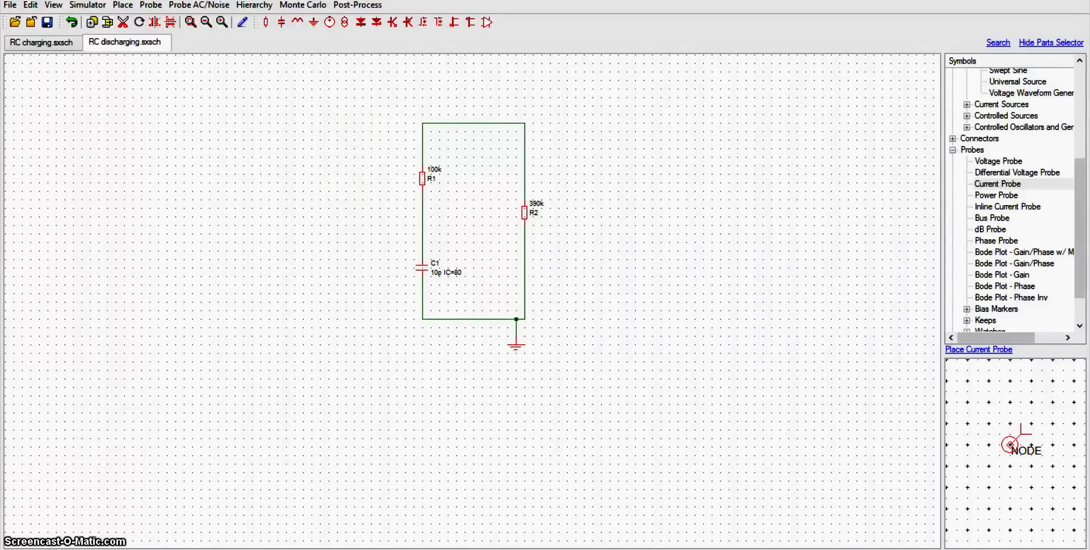
click(110, 549)
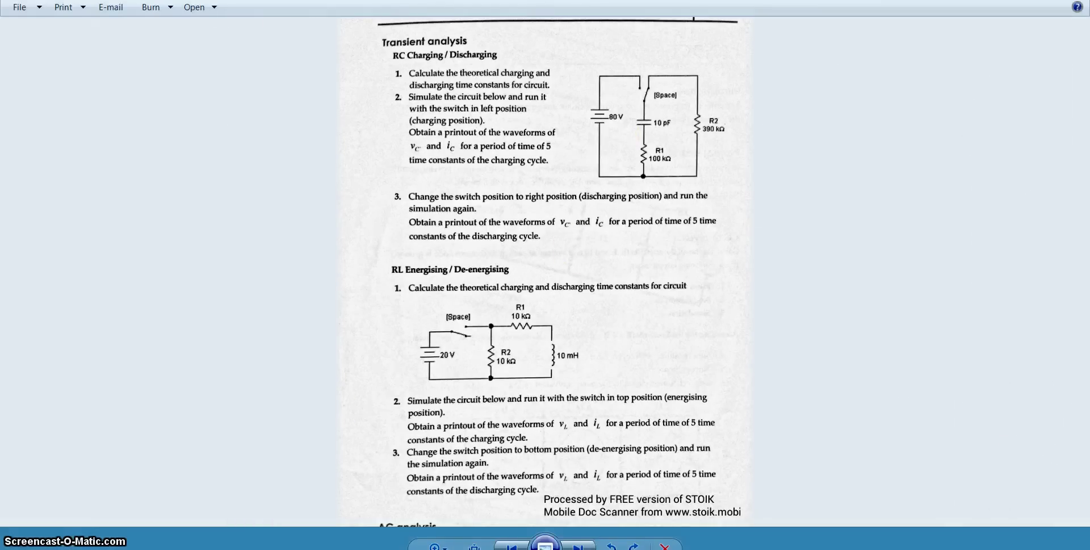
click(241, 548)
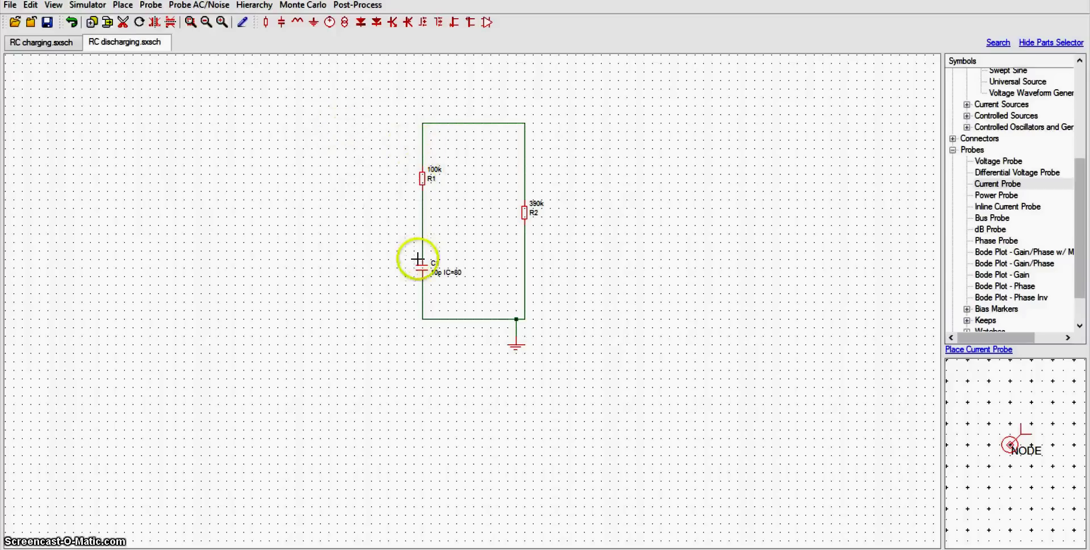
- Review capacitor C1's value and initial voltage settings against the circuit on the assignment sheet and accept them
right_click(338, 208)
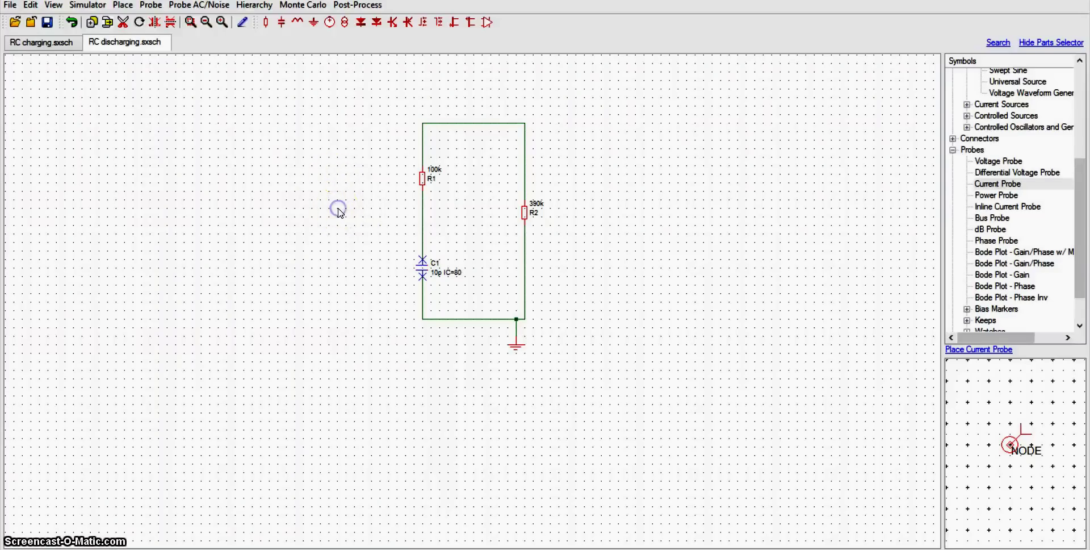
double_click(337, 208)
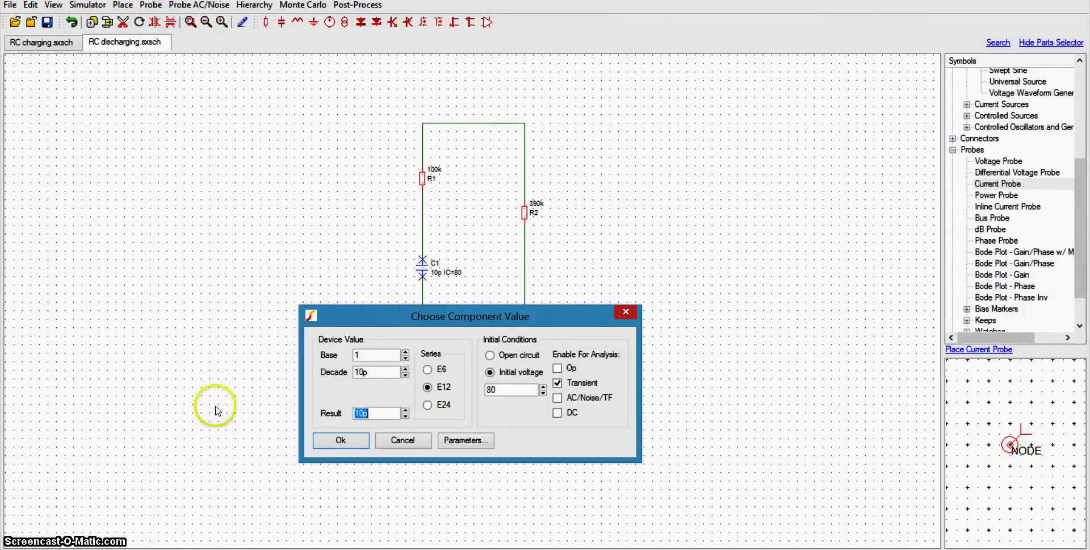
key(alt+Tab)
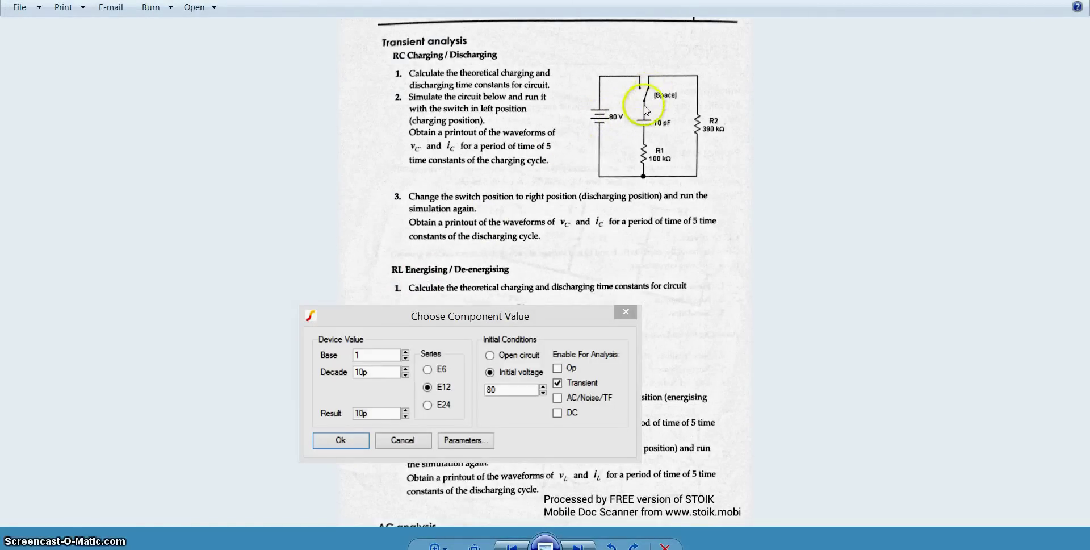
click(1026, 1)
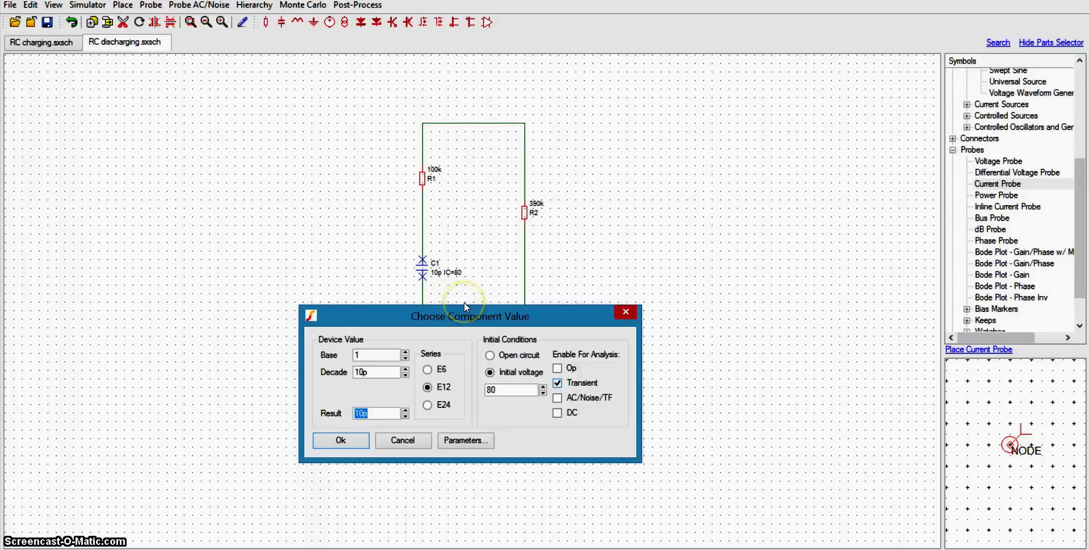
key(Return)
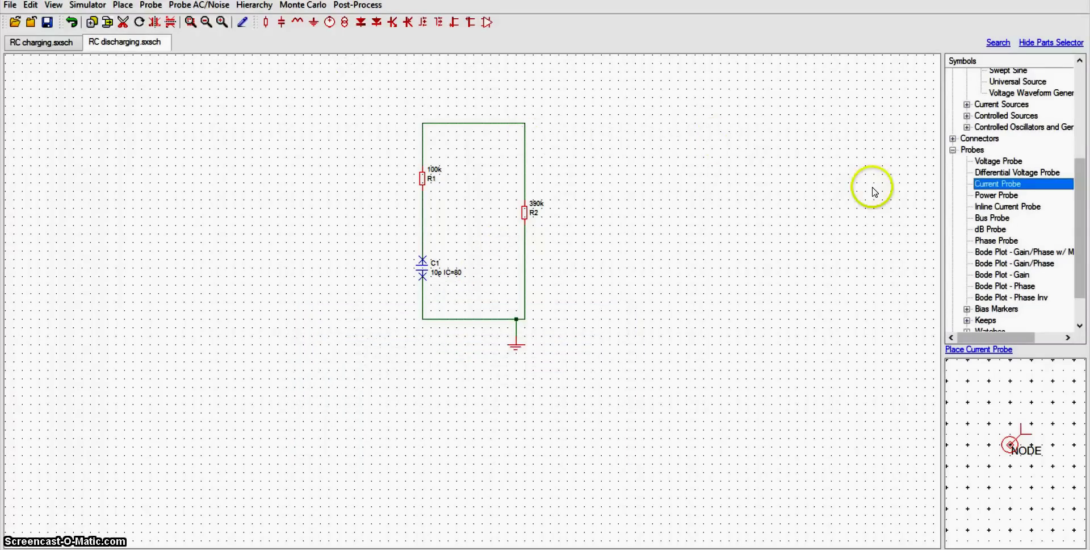
- Place a voltage probe on the wire between R1 and C1 and a current probe just below R2
drag(860, 190, 861, 222)
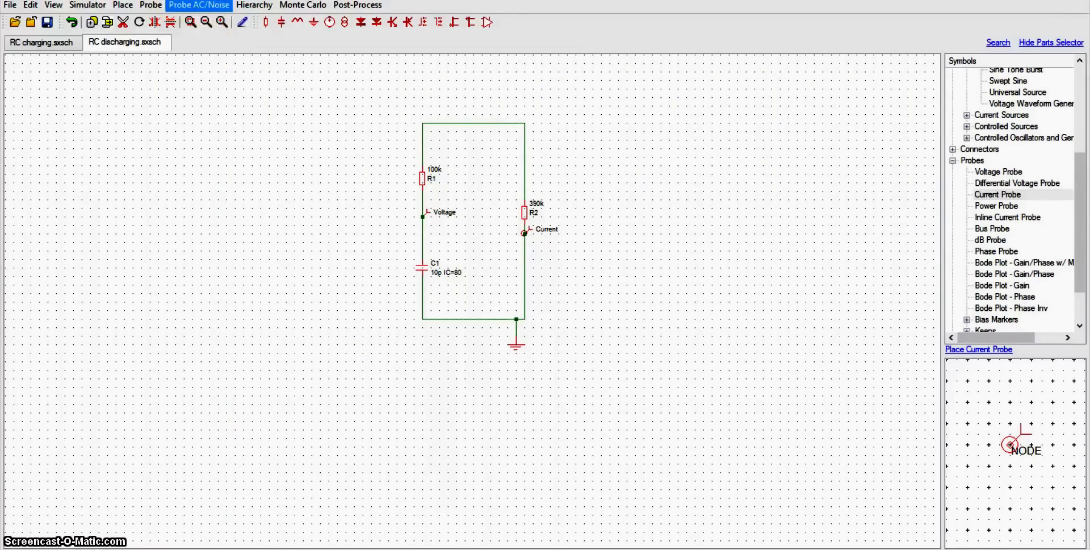
- Run the discharging simulation, examine the voltage curve in the maximized graph window, and return to the schematic
click(78, 5)
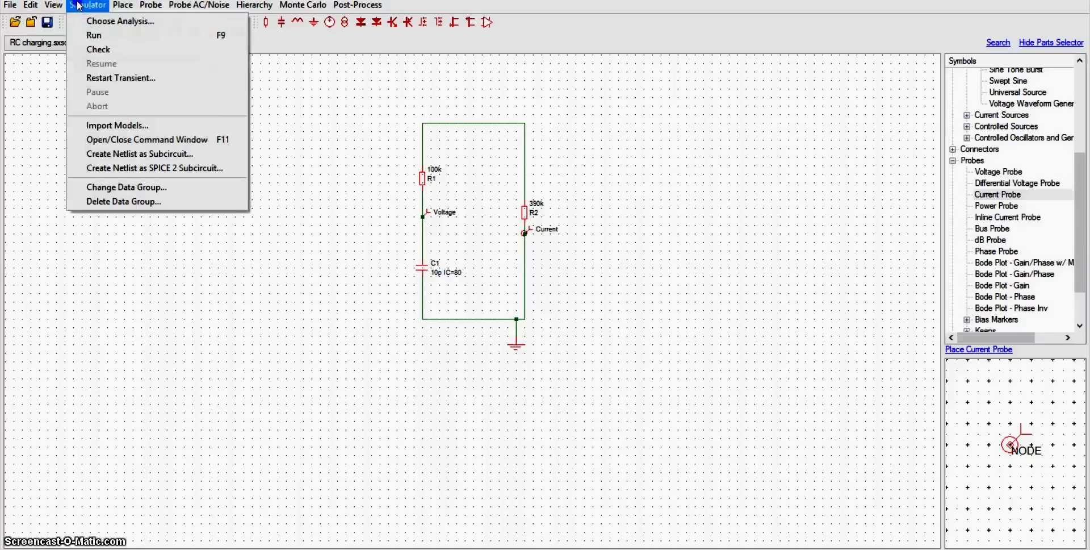
click(86, 33)
double_click(216, 154)
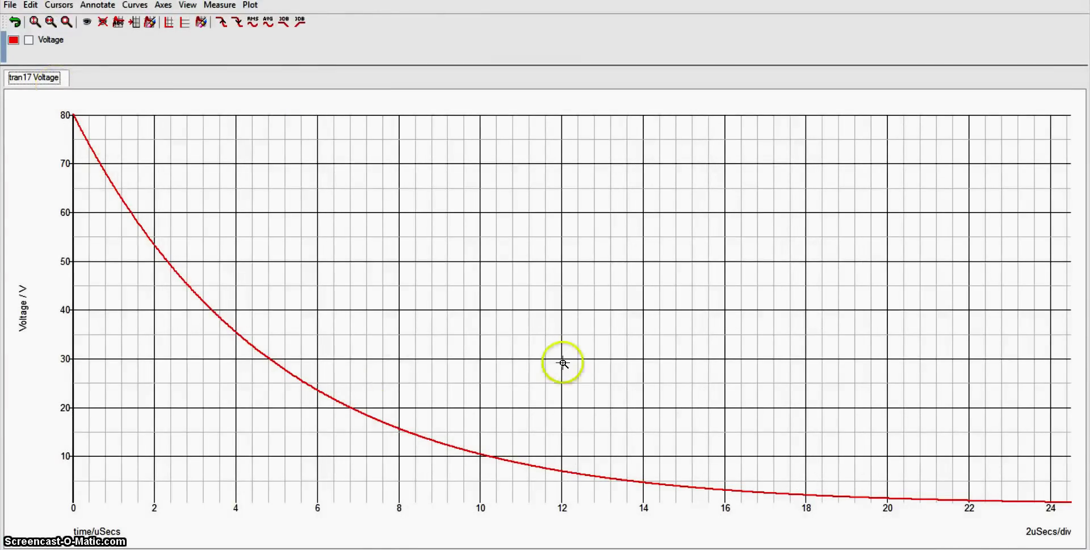
click(806, 396)
click(848, 397)
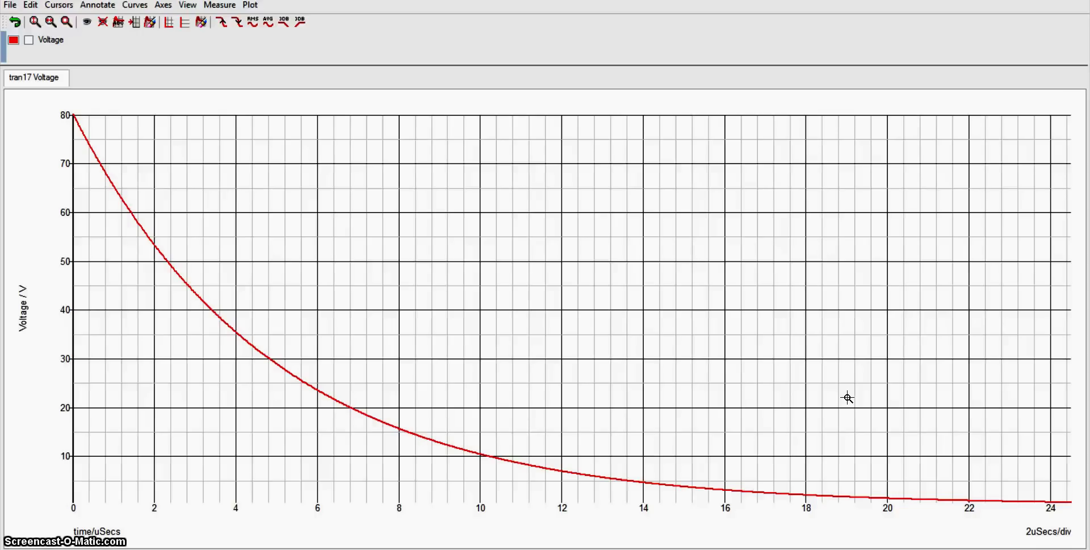
click(740, 248)
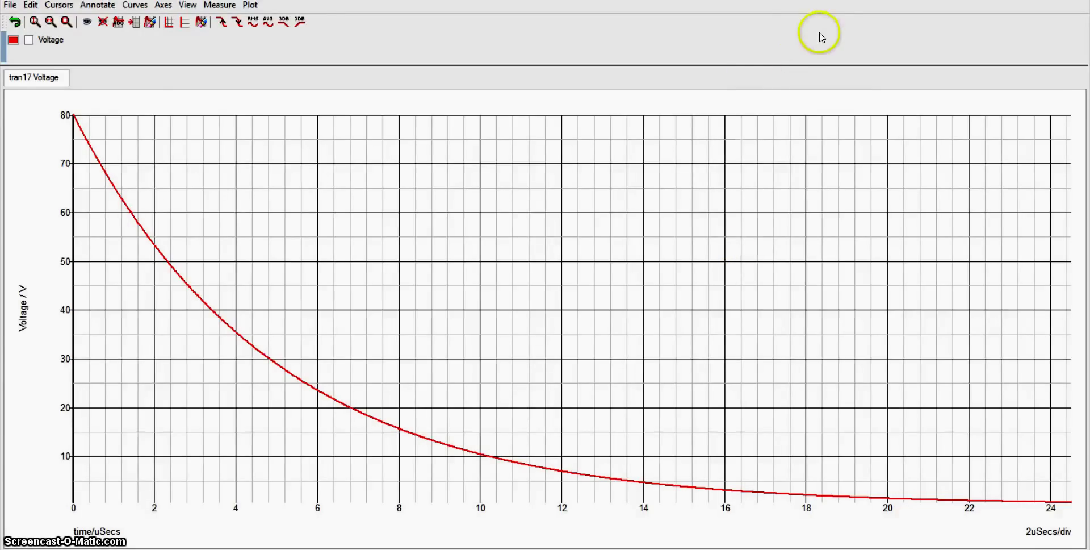
click(1073, 0)
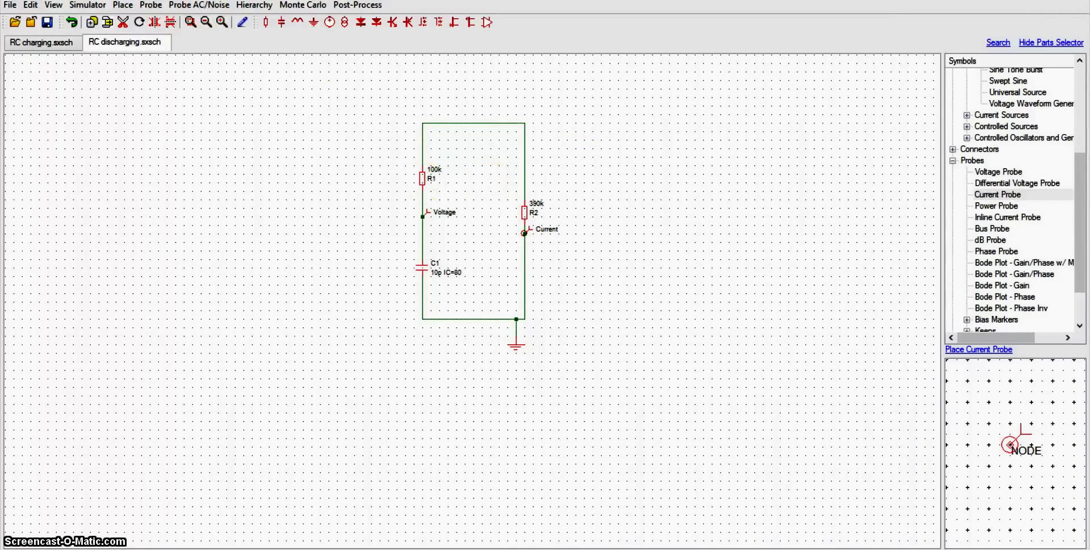
click(151, 5)
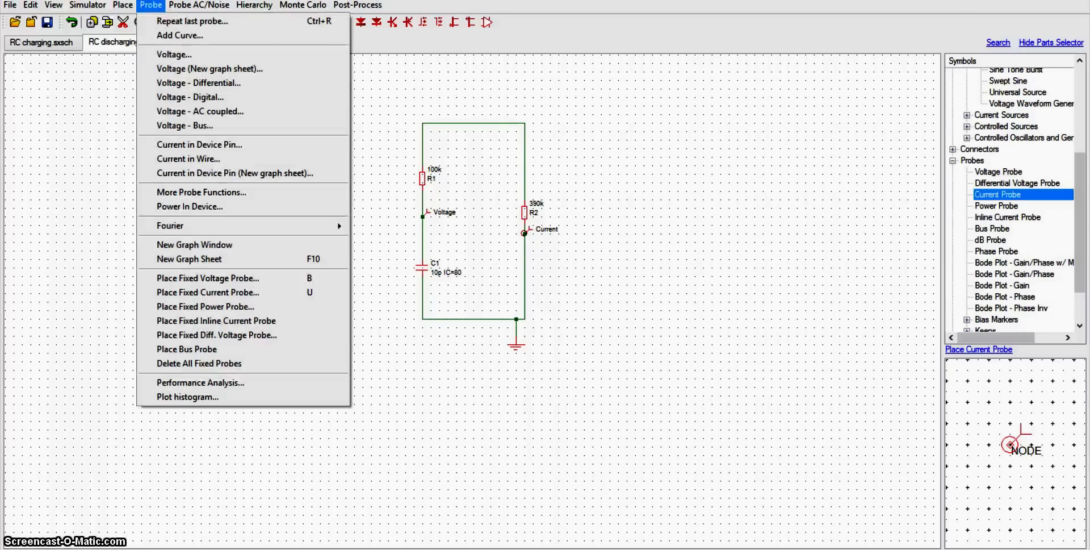
key(Left)
key(Right)
key(Right)
key(Left)
key(Escape)
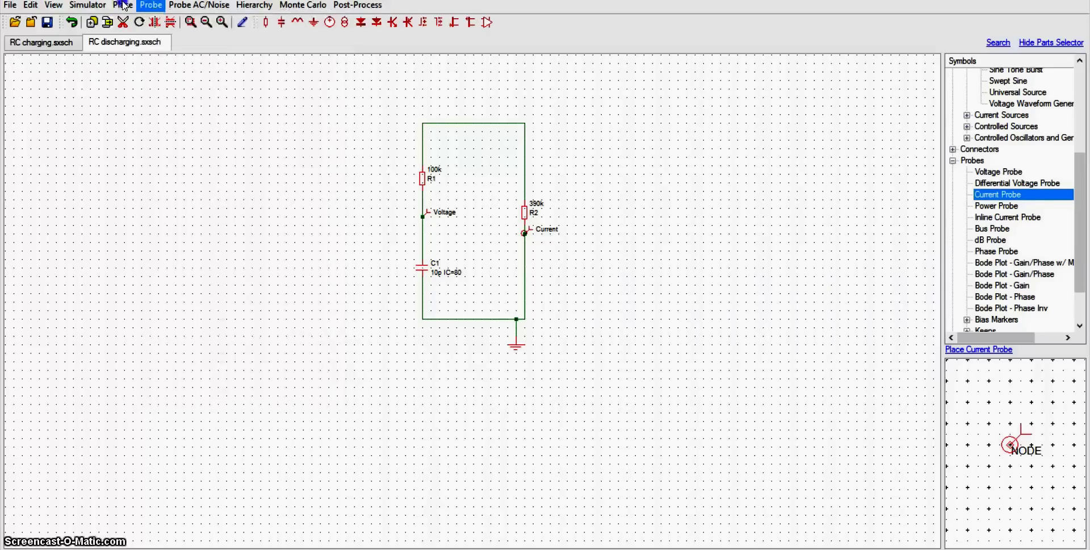
- Plot the current in the wire between R1 and C1, examine the maximized curve, and return to the discharging schematic
click(151, 5)
click(188, 158)
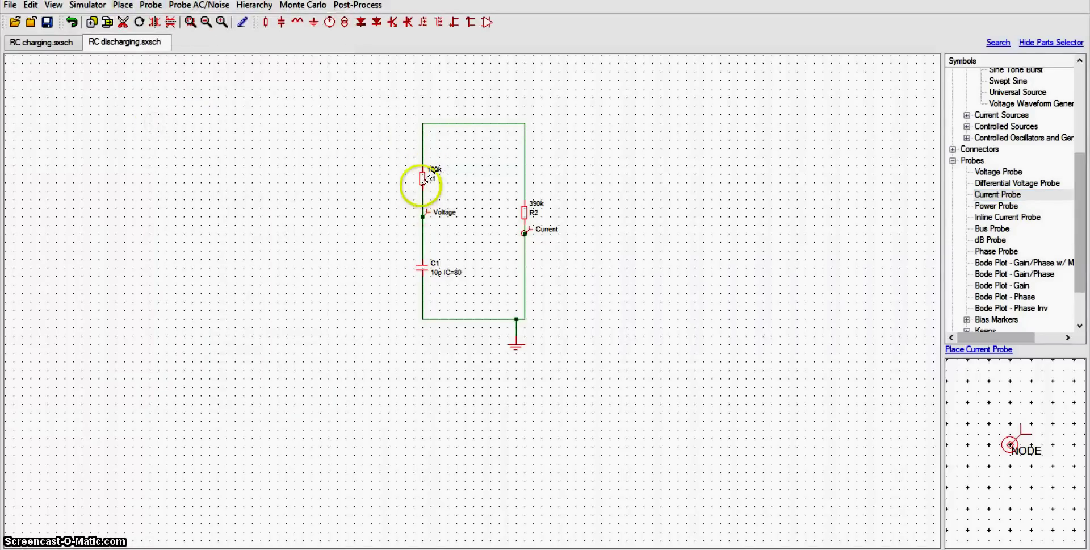
click(421, 212)
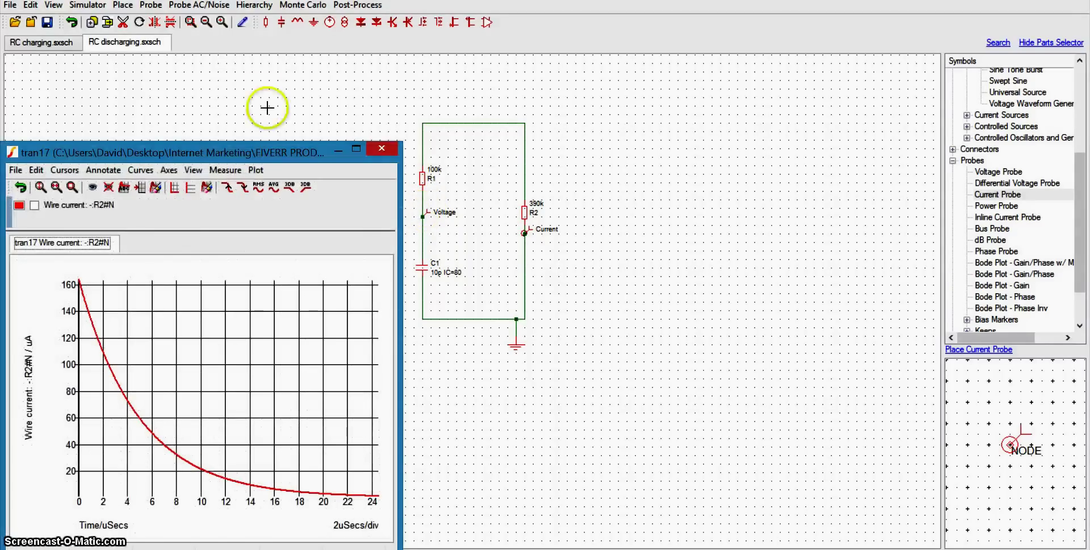
click(356, 148)
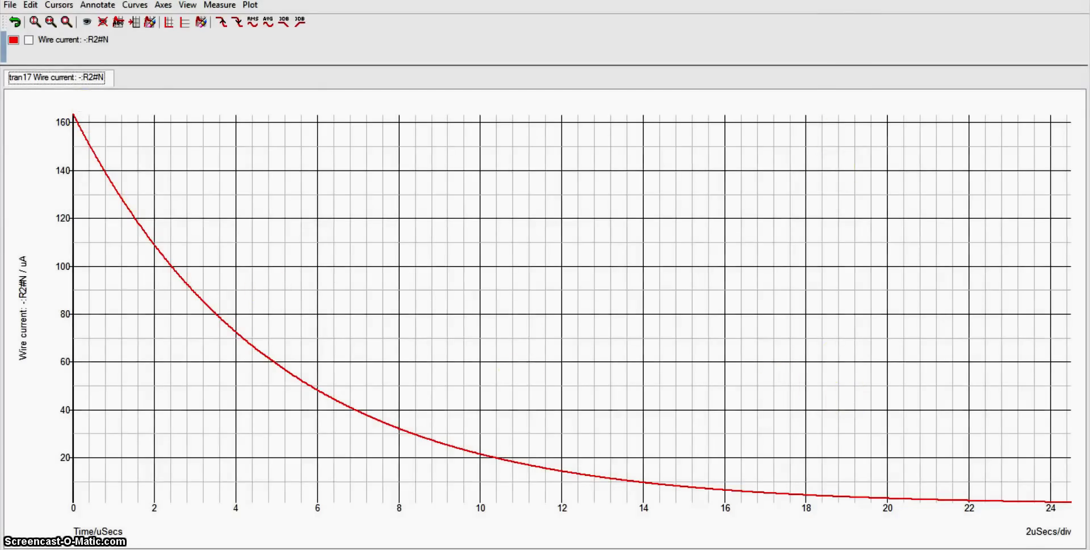
key(alt+Tab)
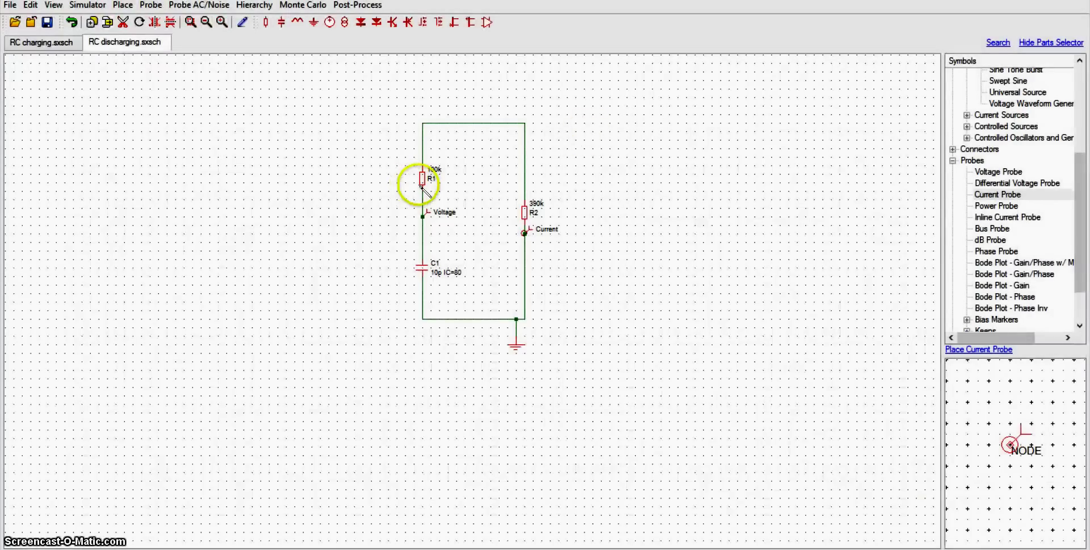